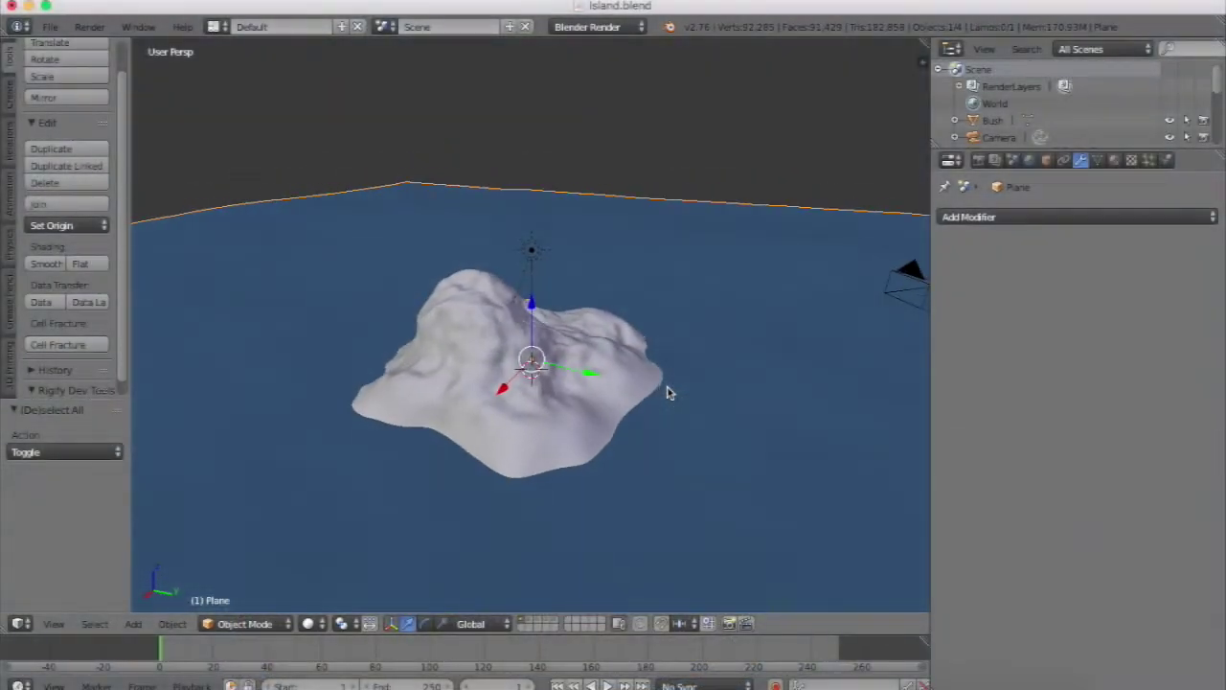
Zoom in on the island terrain, then switch to an orthographic top view.
{"action": "scroll", "coordinate": [669, 392], "scroll_direction": "down", "scroll_amount": 10}
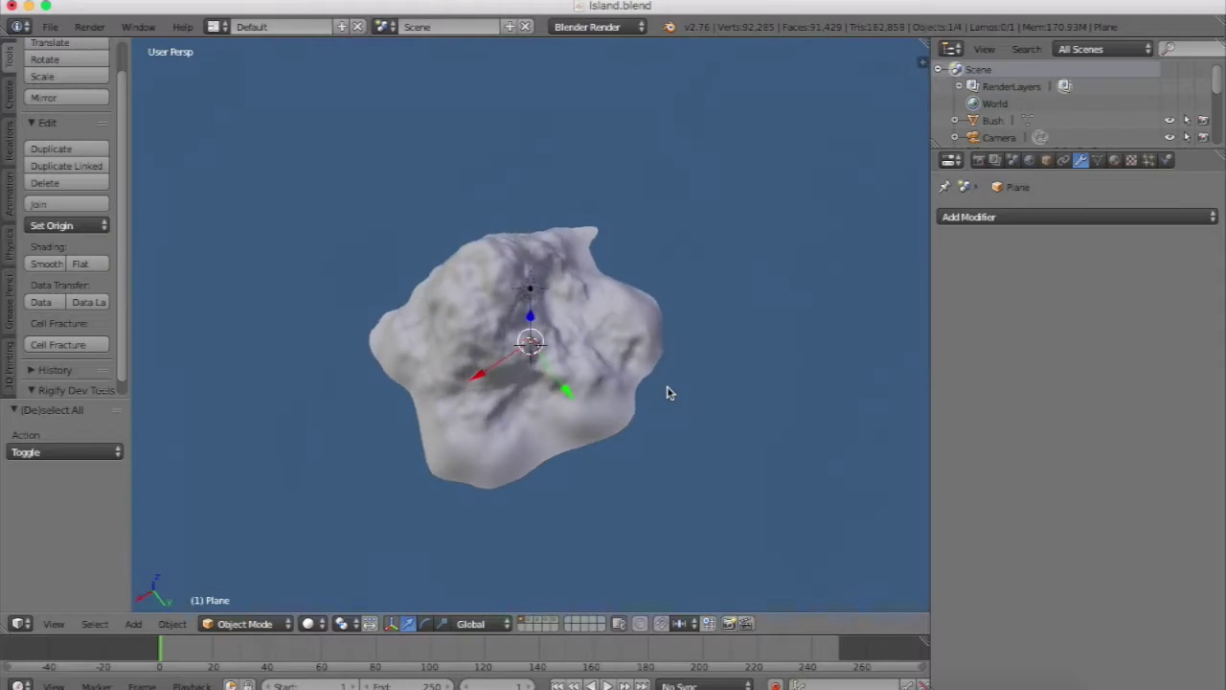
{"action": "scroll", "coordinate": [648, 381], "scroll_direction": "down", "scroll_amount": 5}
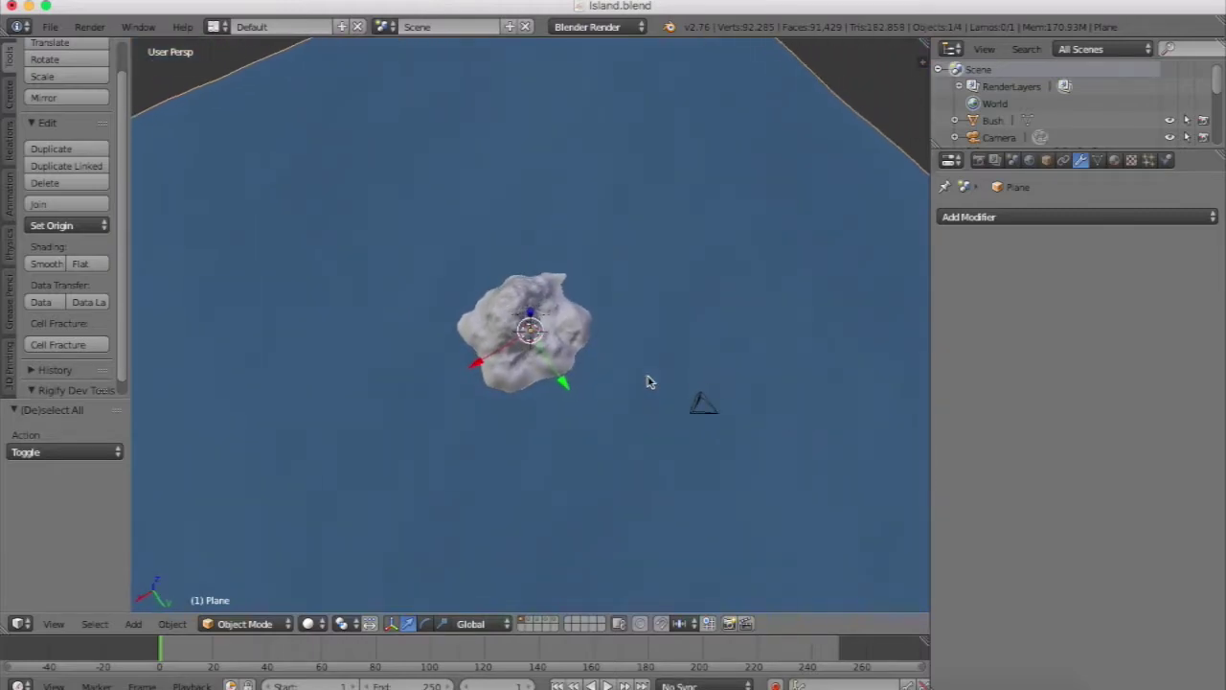
{"action": "scroll", "coordinate": [647, 382], "scroll_direction": "up", "scroll_amount": 10}
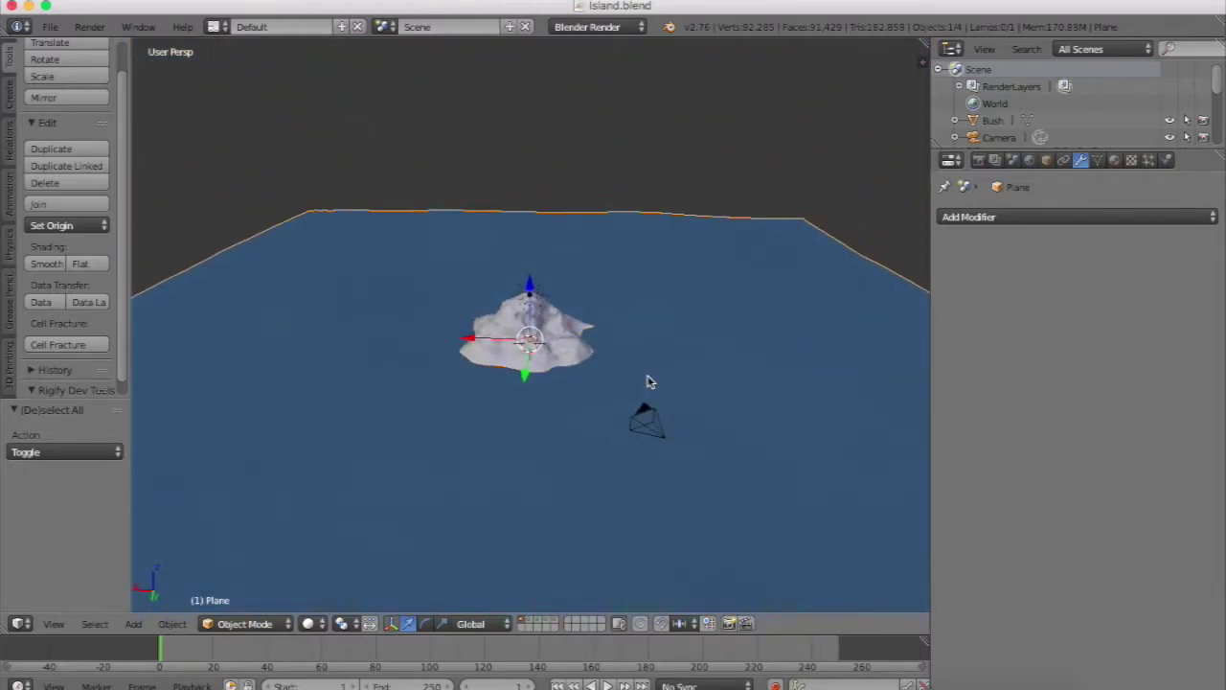
{"action": "scroll", "coordinate": [648, 382], "scroll_direction": "down", "scroll_amount": 10}
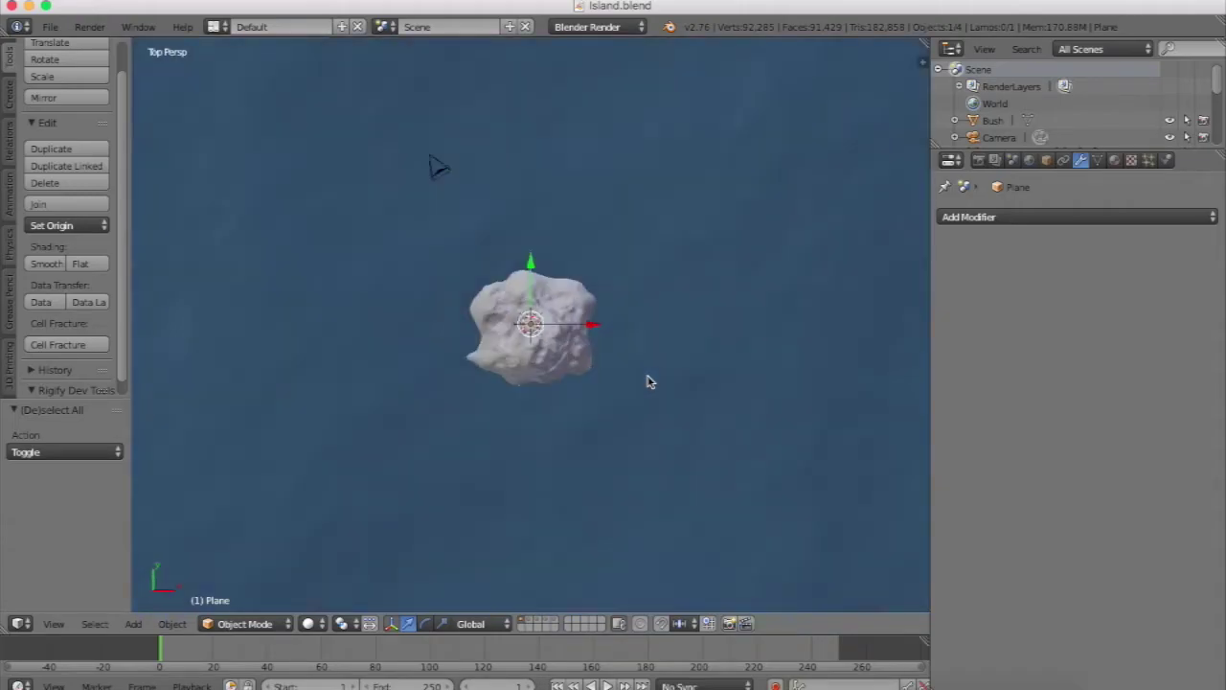
{"action": "key", "text": "KP_5"}
{"action": "key", "text": "KP_7"}
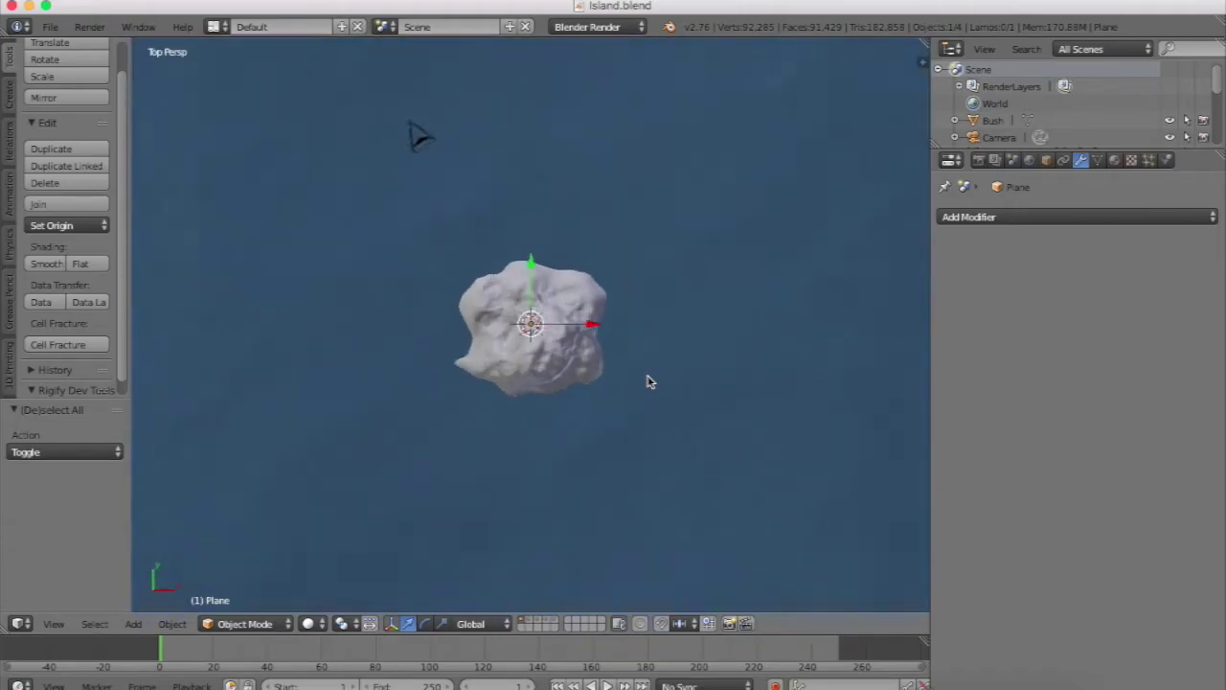
Select the entire mesh in Edit Mode and unwrap it with Project From View from the top.
{"action": "key", "text": "z"}
{"action": "key", "text": "z"}
{"action": "key", "text": "KP_5"}
{"action": "key", "text": "Tab"}
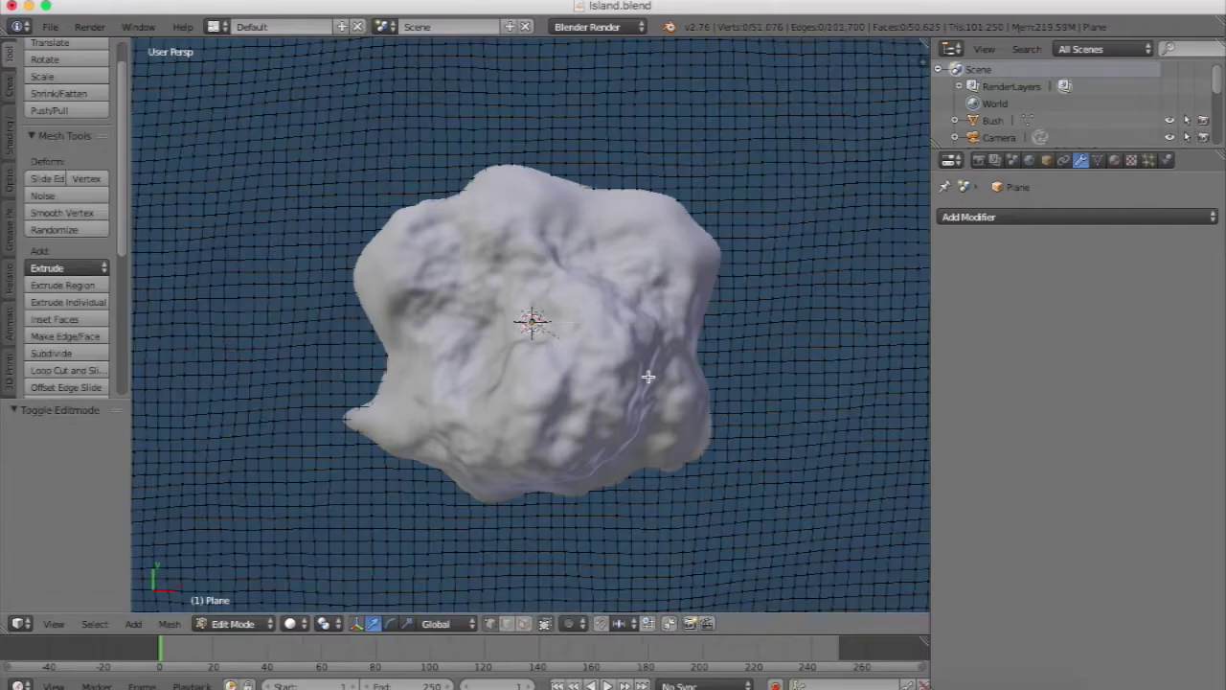
{"action": "key", "text": "a"}
{"action": "scroll", "coordinate": [648, 377], "scroll_direction": "down", "scroll_amount": 8}
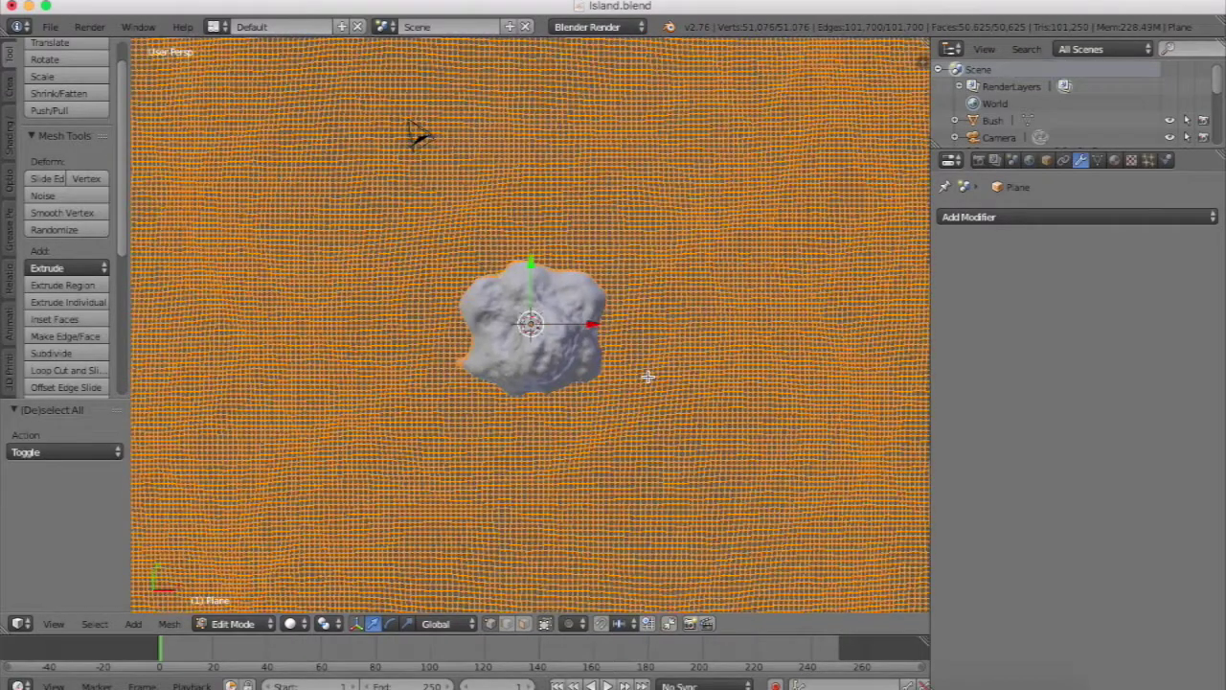
{"action": "key", "text": "KP_7"}
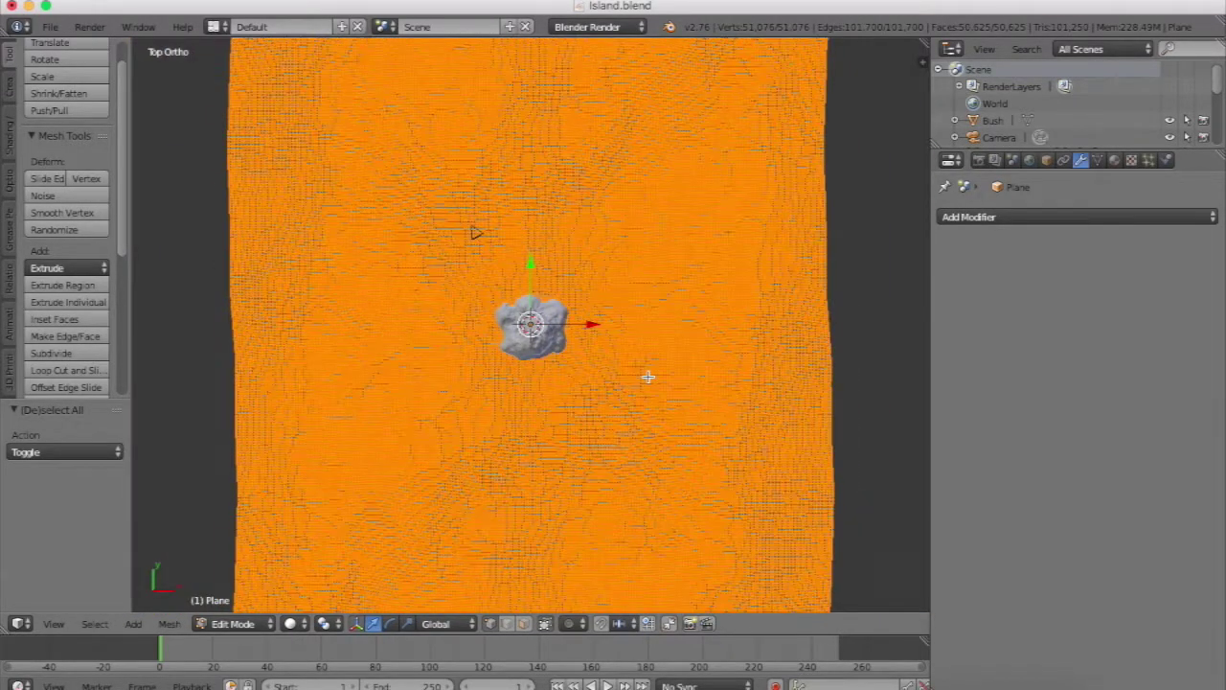
{"action": "scroll", "coordinate": [647, 376], "scroll_direction": "up", "scroll_amount": 6}
{"action": "key", "text": "u"}
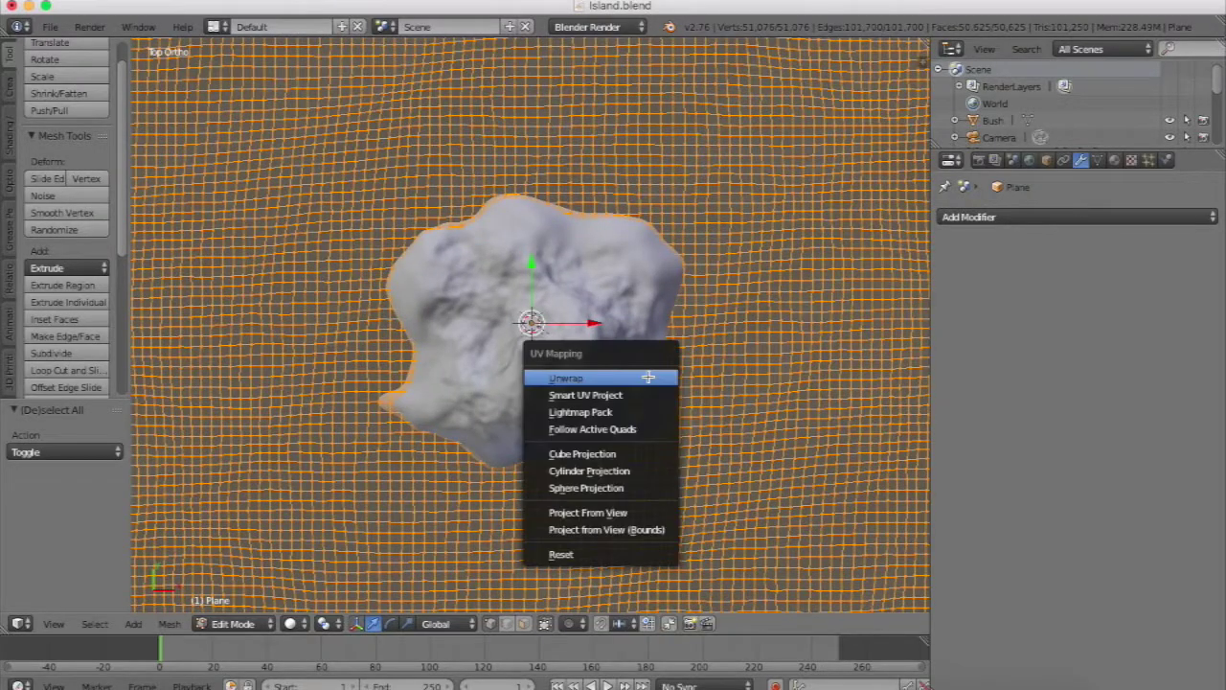
{"action": "left_click", "coordinate": [629, 511]}
Return to Object Mode and save Island.blend, overwriting the existing file.
{"action": "middle_click_drag", "start_coordinate": [699, 258], "coordinate": [698, 261]}
{"action": "key", "text": "Tab"}
{"action": "key", "text": "ctrl+s"}
{"action": "left_click", "coordinate": [698, 262]}
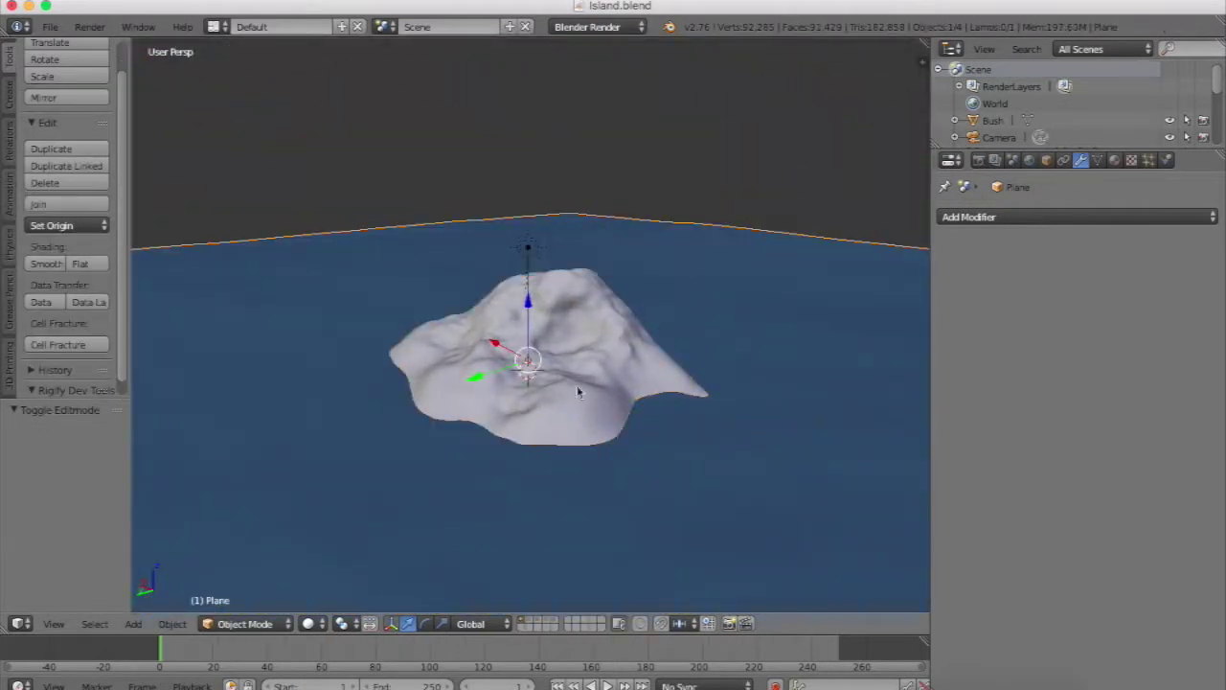
Switch the interaction mode to Texture Paint and orbit to view the island from above.
{"action": "left_click", "coordinate": [245, 623]}
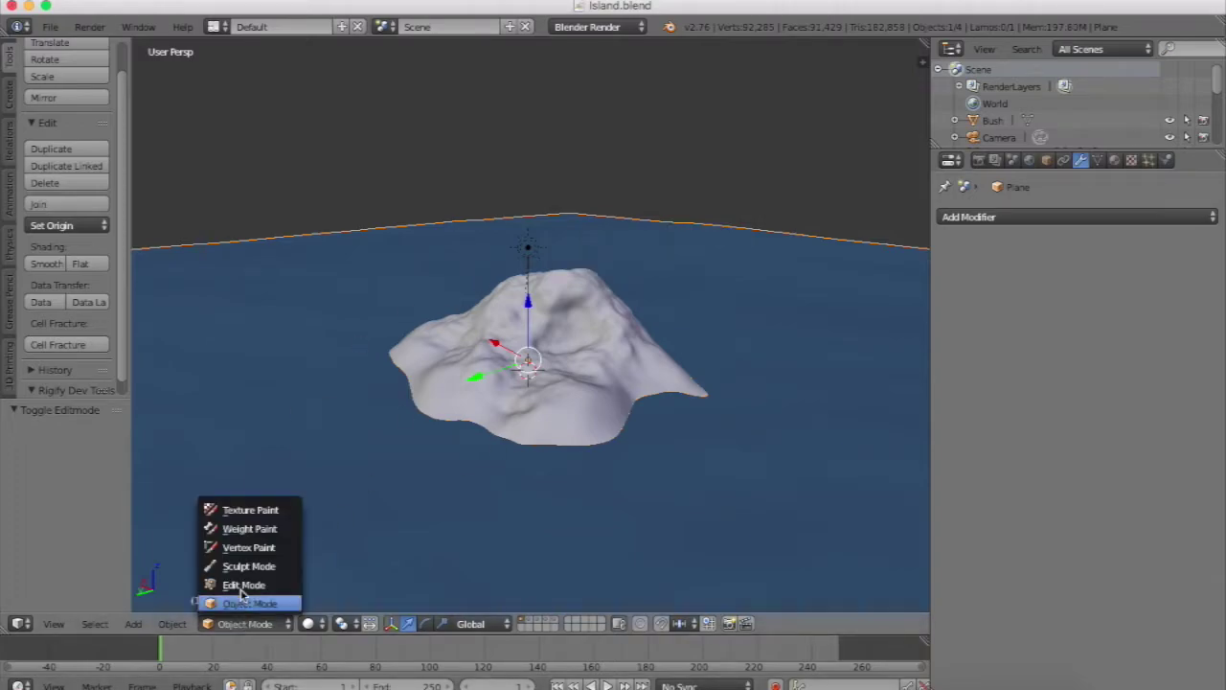
{"action": "left_click", "coordinate": [247, 518]}
{"action": "middle_click_drag", "start_coordinate": [638, 323], "coordinate": [606, 310]}
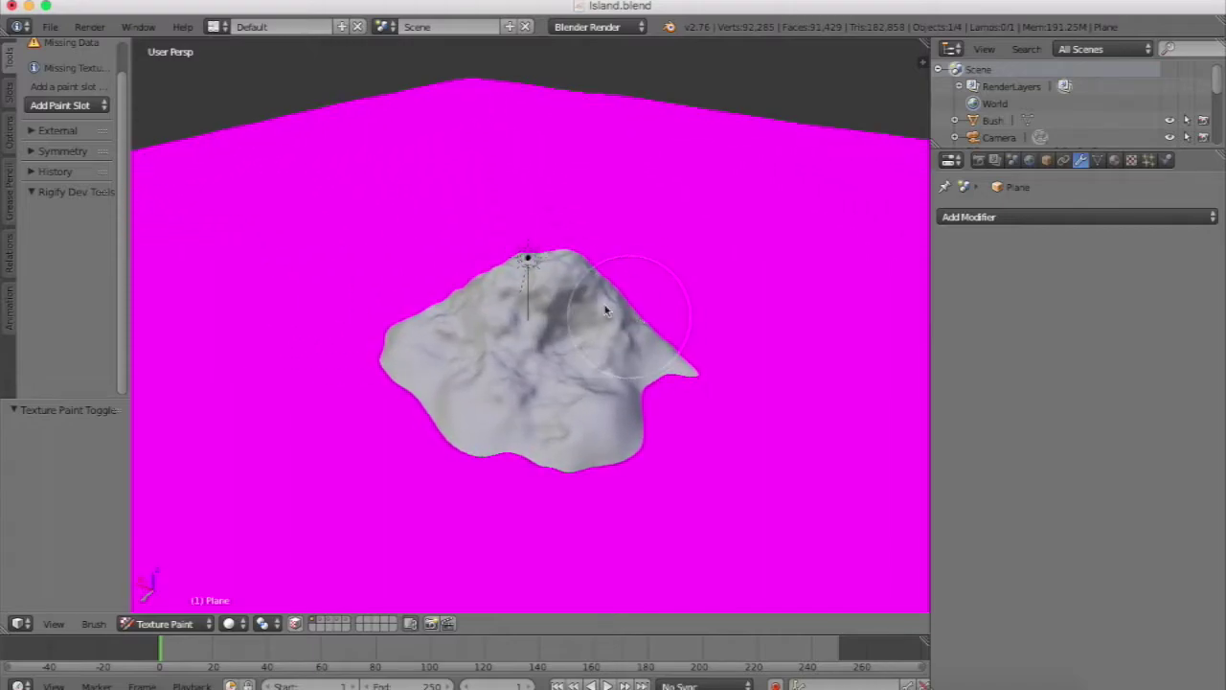
{"action": "scroll", "coordinate": [54, 122], "scroll_direction": "up", "scroll_amount": 2}
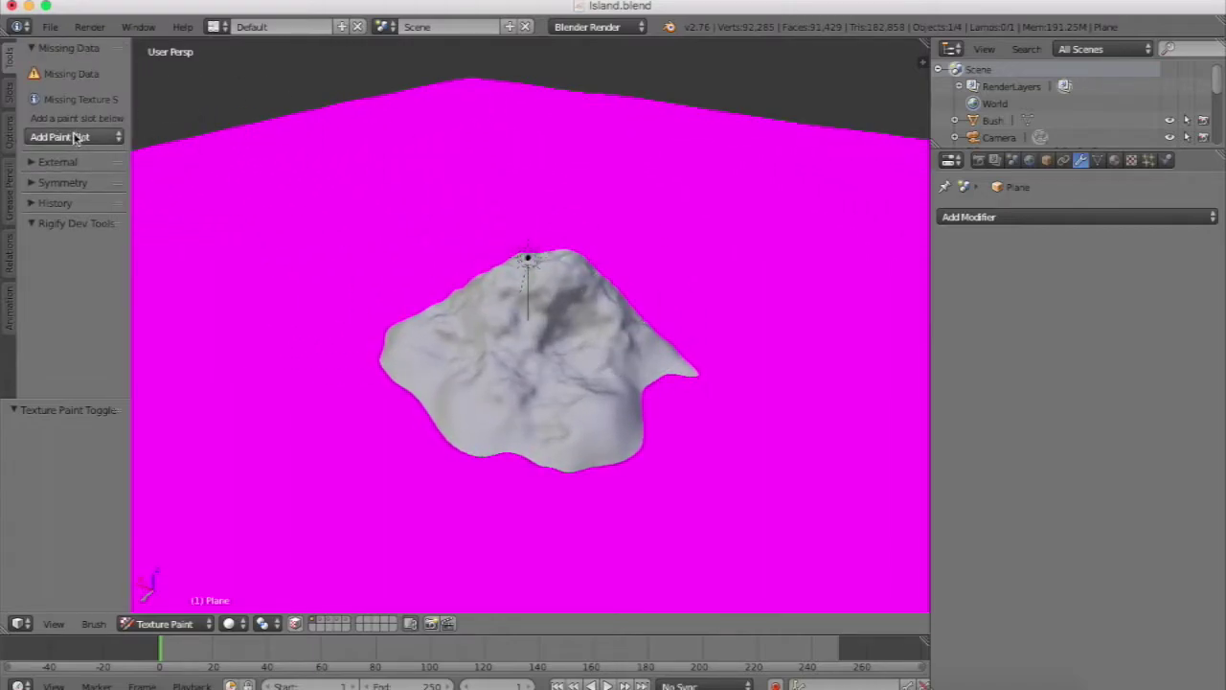
Add a 1024 × 1024 Diffuse Color paint slot named Ocean Diffuse Color.
{"action": "left_click", "coordinate": [59, 137]}
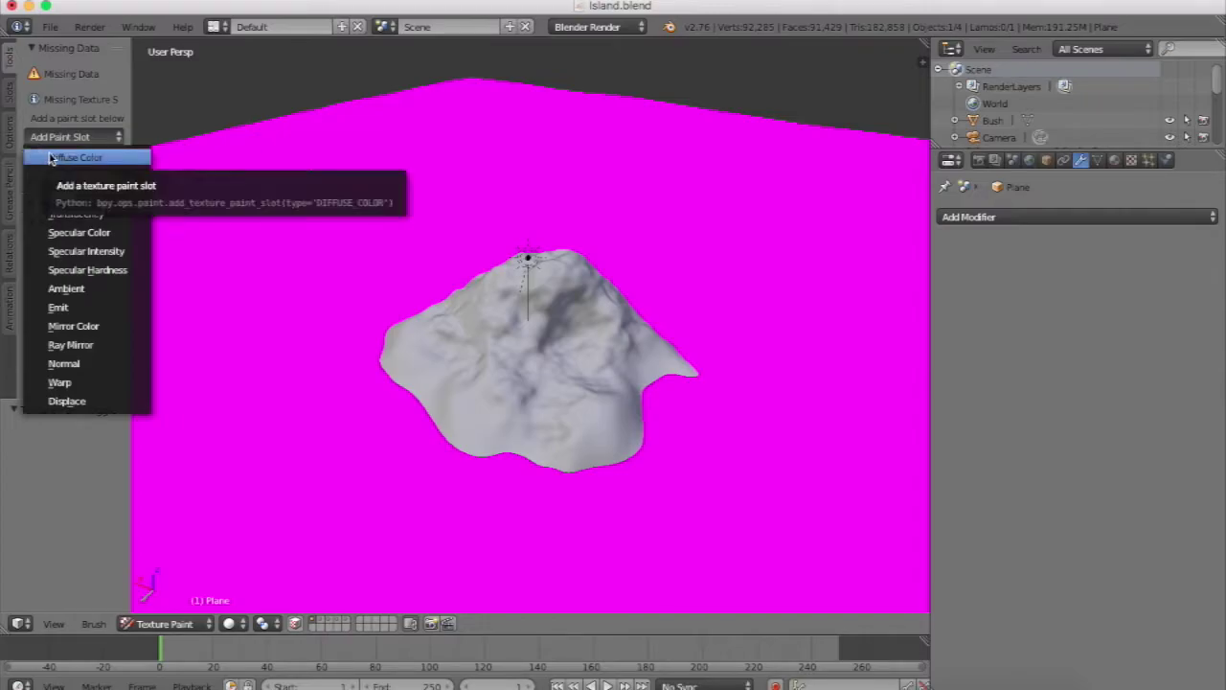
{"action": "left_click", "coordinate": [67, 159]}
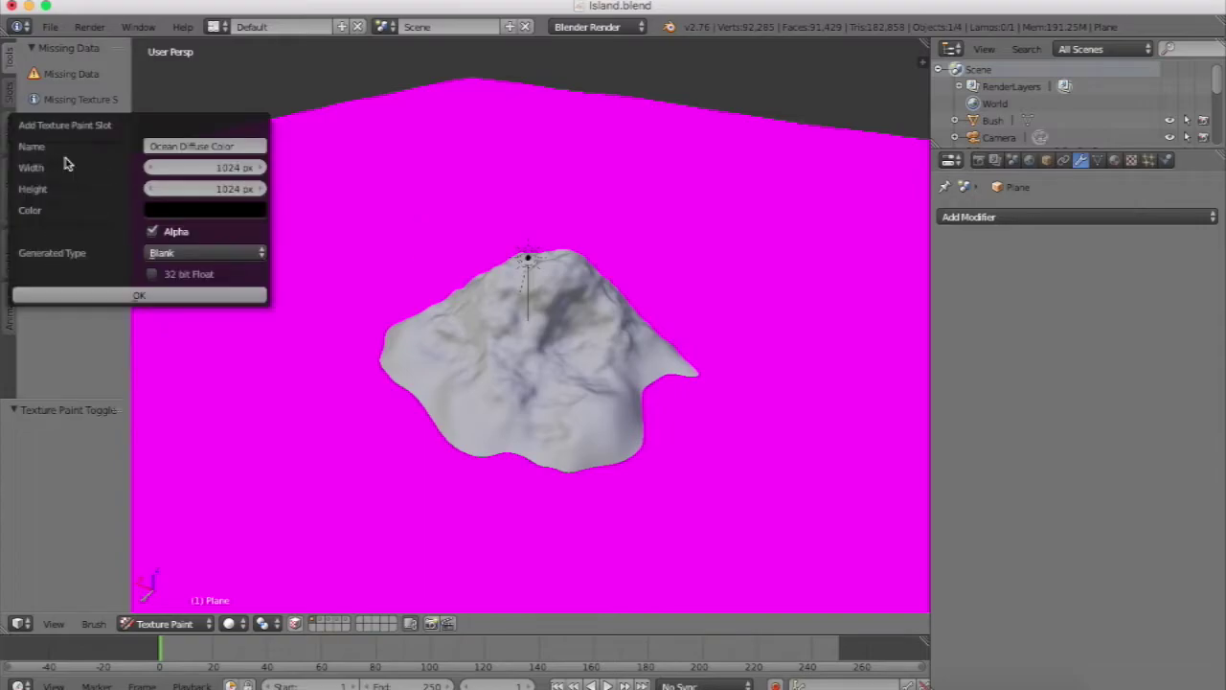
{"action": "left_click", "coordinate": [137, 296]}
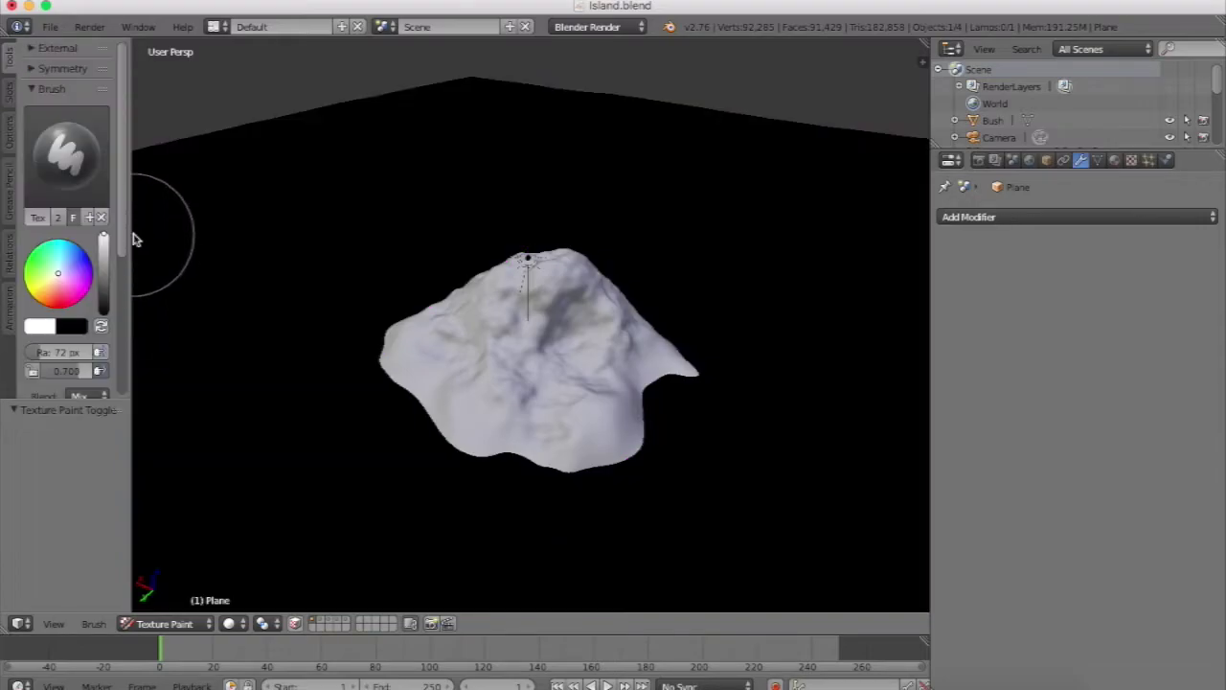
From the orthographic top view, paint a test stroke and pick a pale cream paint colour.
{"action": "mouse_move", "coordinate": [448, 324]}
{"action": "middle_mouse_down"}
{"action": "mouse_move", "coordinate": [493, 329]}
{"action": "mouse_move", "coordinate": [452, 314]}
{"action": "middle_mouse_up"}
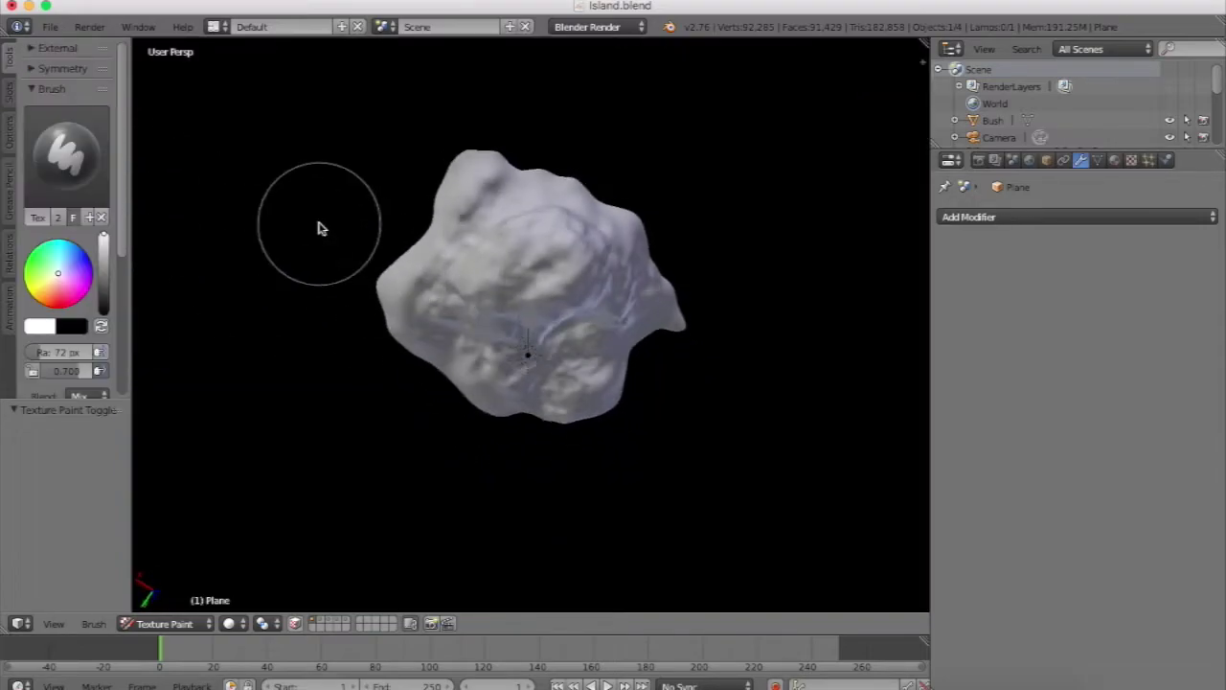
{"action": "key", "text": "KP_7"}
{"action": "scroll", "coordinate": [321, 227], "scroll_direction": "up", "scroll_amount": 1}
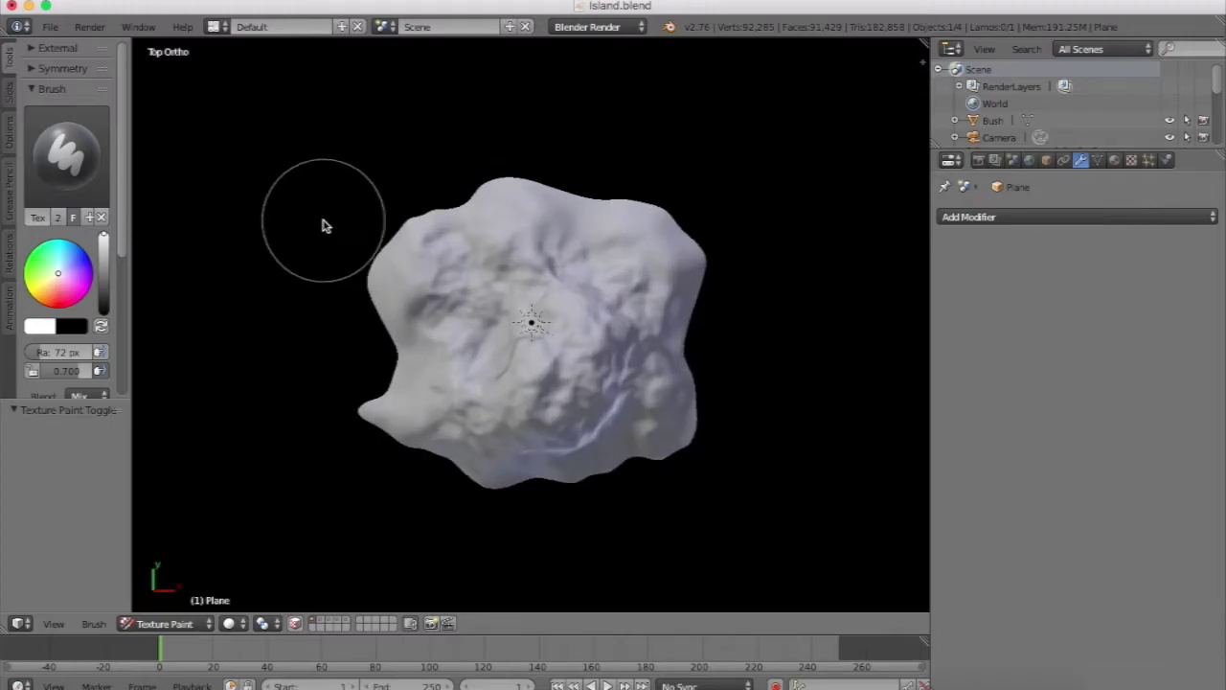
{"action": "mouse_move", "coordinate": [380, 187]}
{"action": "left_mouse_down"}
{"action": "mouse_move", "coordinate": [257, 318]}
{"action": "mouse_move", "coordinate": [441, 119]}
{"action": "mouse_move", "coordinate": [646, 163]}
{"action": "mouse_move", "coordinate": [697, 233]}
{"action": "mouse_move", "coordinate": [806, 265]}
{"action": "mouse_move", "coordinate": [764, 313]}
{"action": "left_mouse_up"}
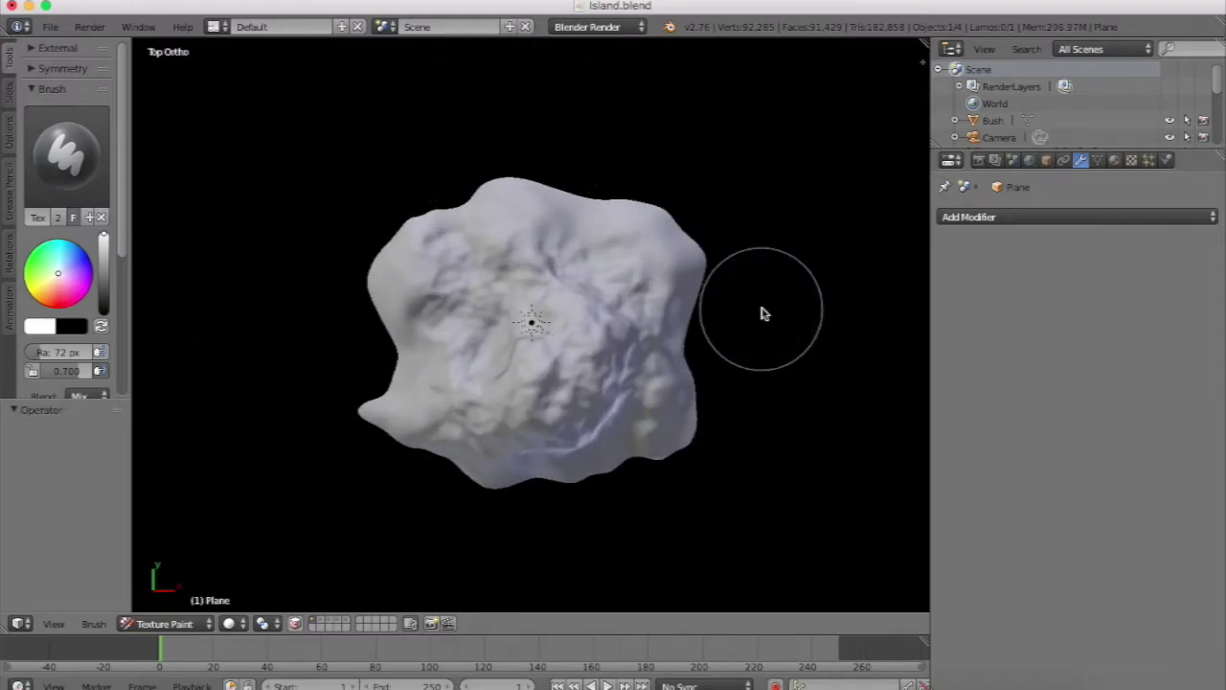
{"action": "left_click", "coordinate": [58, 275]}
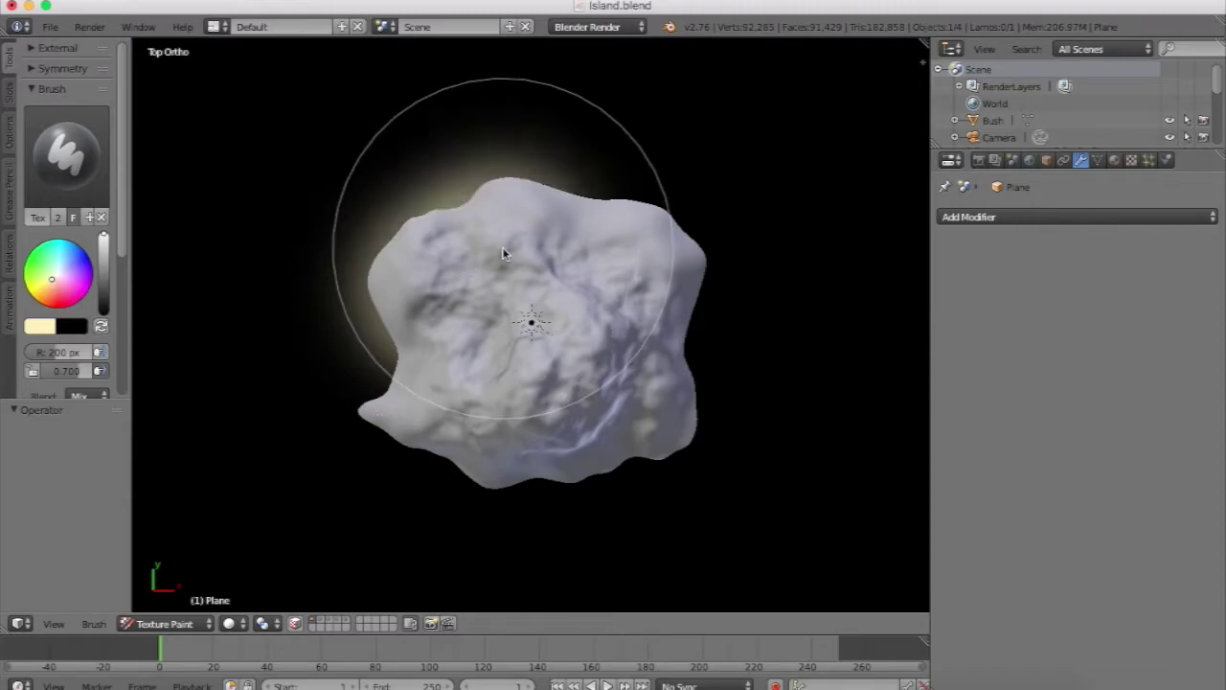
Lower brush strength to 0.446, undo the harsh stroke, and repaint cream around the left cape.
{"action": "mouse_move", "coordinate": [554, 247]}
{"action": "left_mouse_down"}
{"action": "mouse_move", "coordinate": [638, 290]}
{"action": "mouse_move", "coordinate": [658, 422]}
{"action": "mouse_move", "coordinate": [623, 444]}
{"action": "mouse_move", "coordinate": [521, 438]}
{"action": "mouse_move", "coordinate": [477, 364]}
{"action": "mouse_move", "coordinate": [462, 374]}
{"action": "left_mouse_up"}
{"action": "key", "text": "shift+f"}
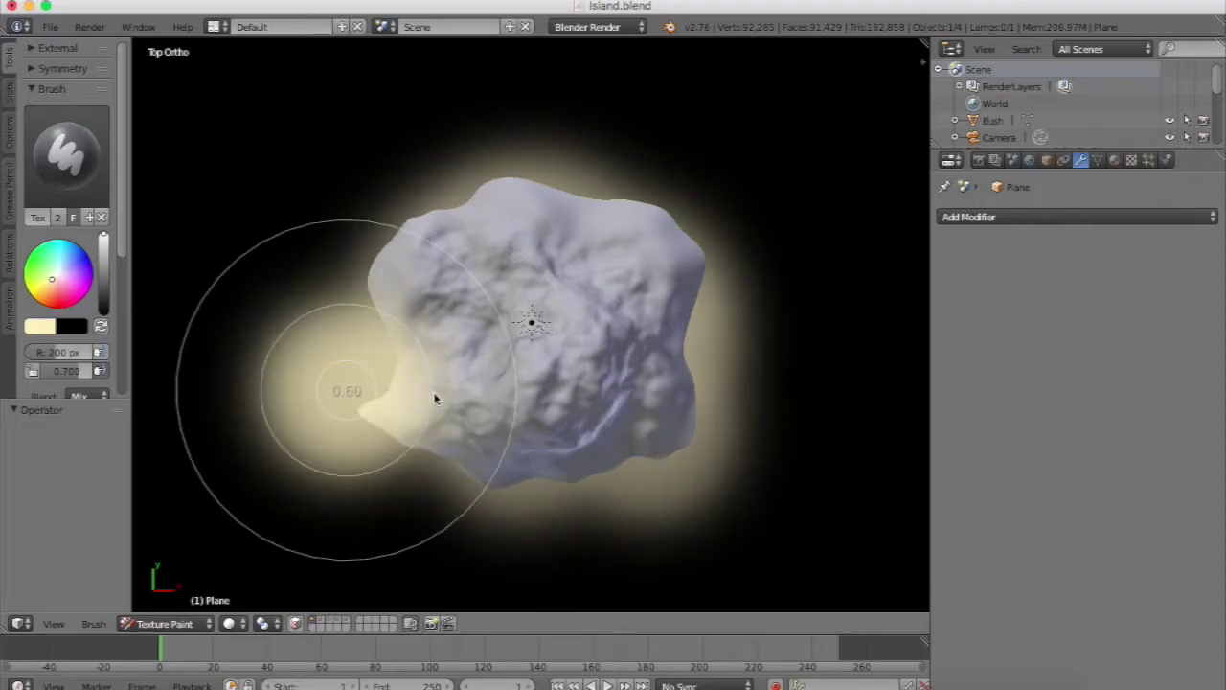
{"action": "left_click", "coordinate": [386, 413]}
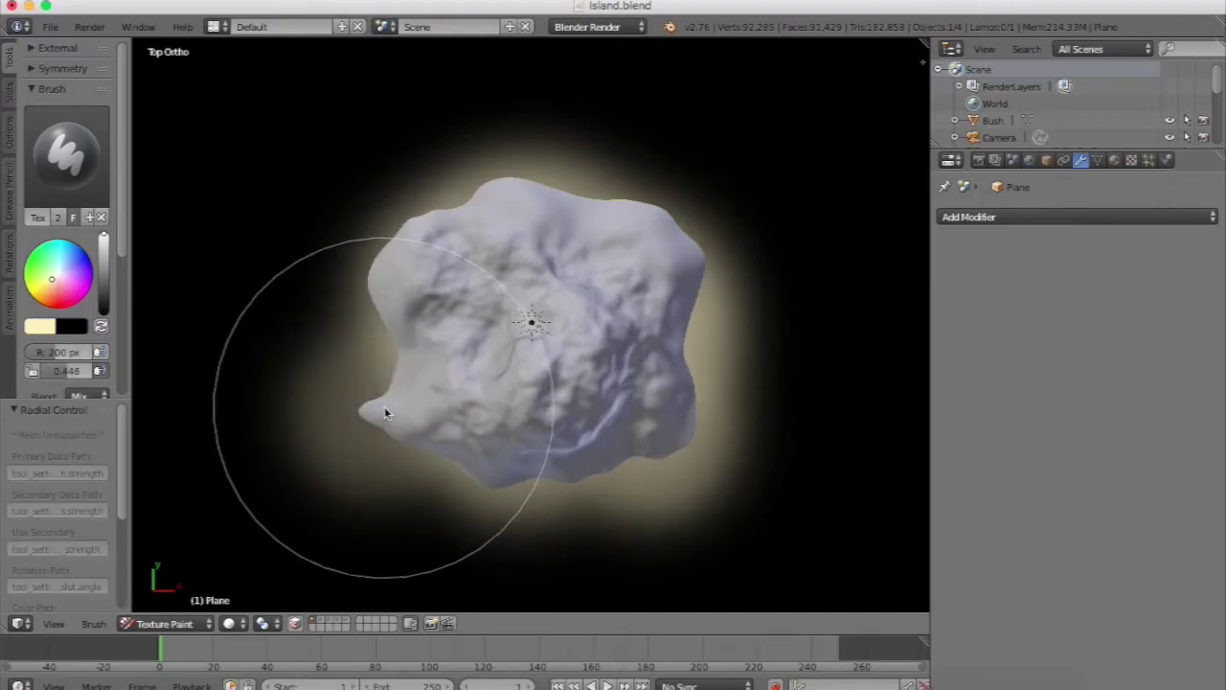
{"action": "key", "text": "ctrl+z"}
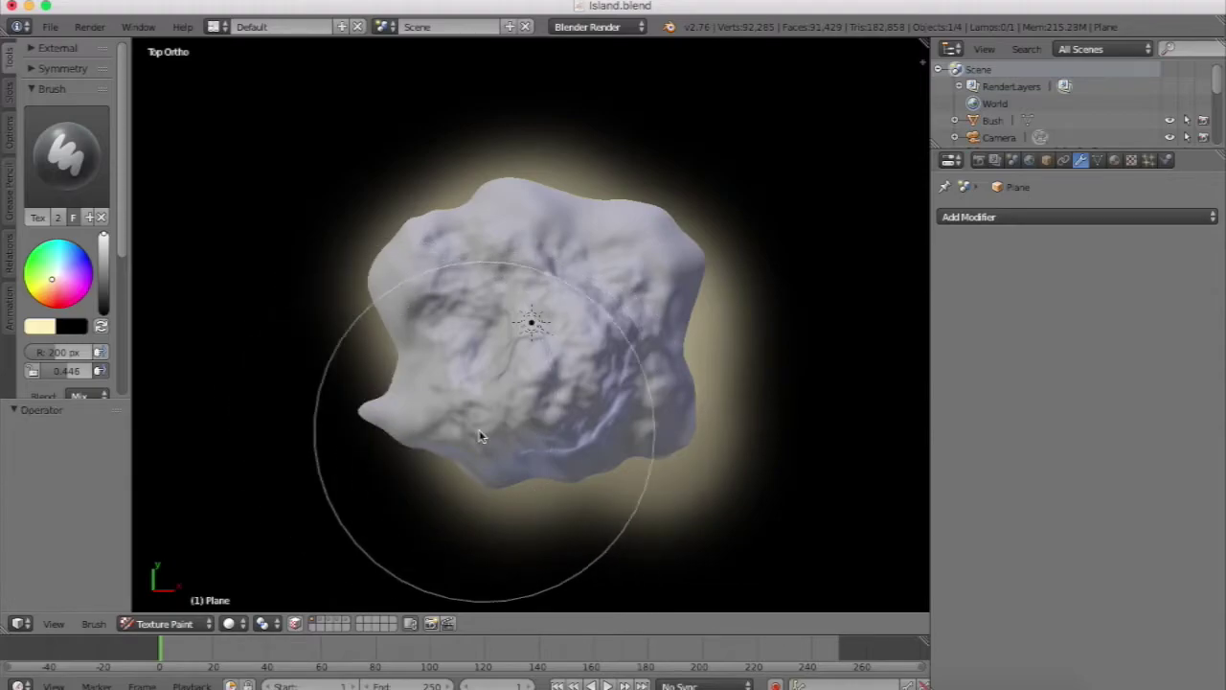
{"action": "left_click", "coordinate": [372, 416]}
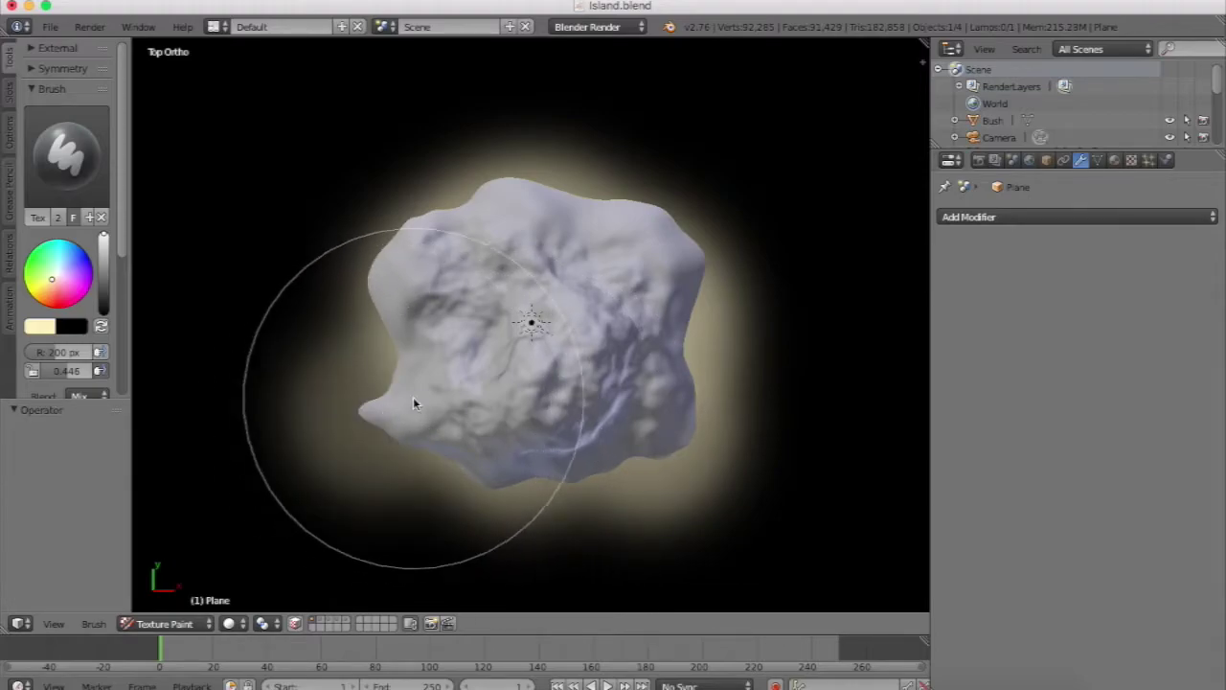
Set strength to 0.230, paint cream glow along the island's top, then lower strength to 0.058.
{"action": "key", "text": "shift+f"}
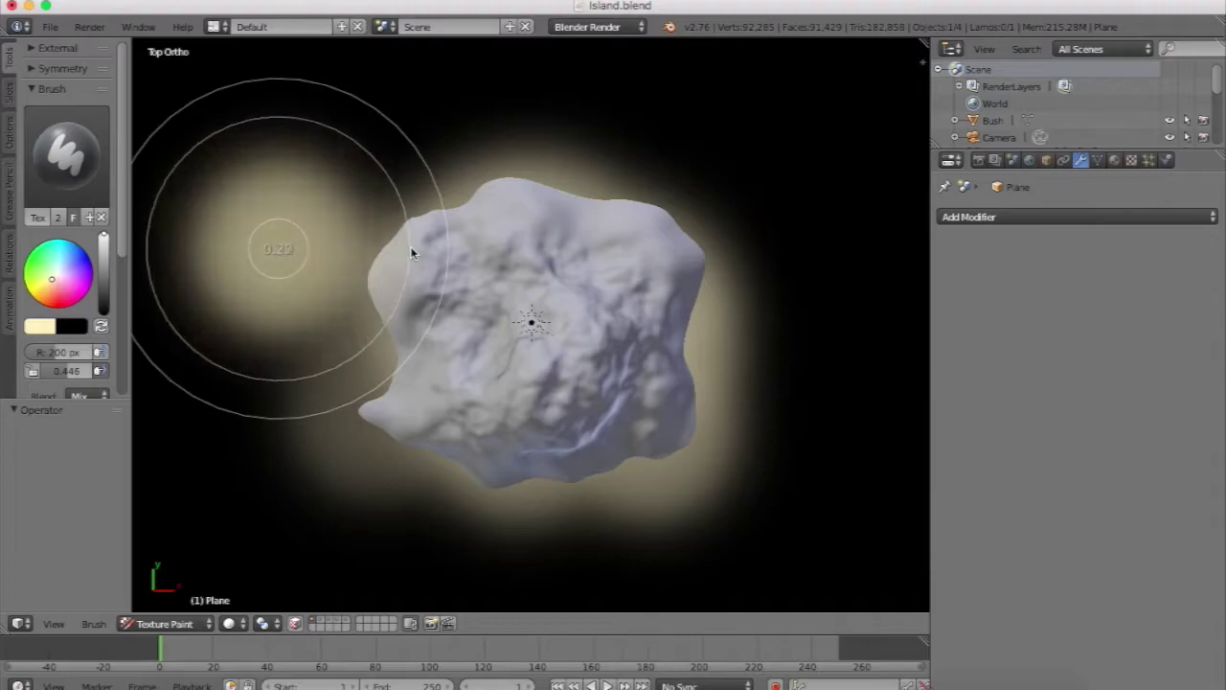
{"action": "left_click", "coordinate": [417, 249]}
{"action": "mouse_move", "coordinate": [391, 195]}
{"action": "left_mouse_down"}
{"action": "mouse_move", "coordinate": [418, 153]}
{"action": "mouse_move", "coordinate": [487, 134]}
{"action": "mouse_move", "coordinate": [630, 162]}
{"action": "mouse_move", "coordinate": [640, 115]}
{"action": "mouse_move", "coordinate": [734, 213]}
{"action": "mouse_move", "coordinate": [769, 328]}
{"action": "mouse_move", "coordinate": [770, 450]}
{"action": "mouse_move", "coordinate": [720, 522]}
{"action": "mouse_move", "coordinate": [638, 539]}
{"action": "mouse_move", "coordinate": [469, 542]}
{"action": "mouse_move", "coordinate": [364, 526]}
{"action": "mouse_move", "coordinate": [292, 466]}
{"action": "mouse_move", "coordinate": [310, 340]}
{"action": "mouse_move", "coordinate": [351, 326]}
{"action": "mouse_move", "coordinate": [451, 359]}
{"action": "left_mouse_up"}
{"action": "key", "text": "shift+f"}
{"action": "left_click", "coordinate": [476, 370]}
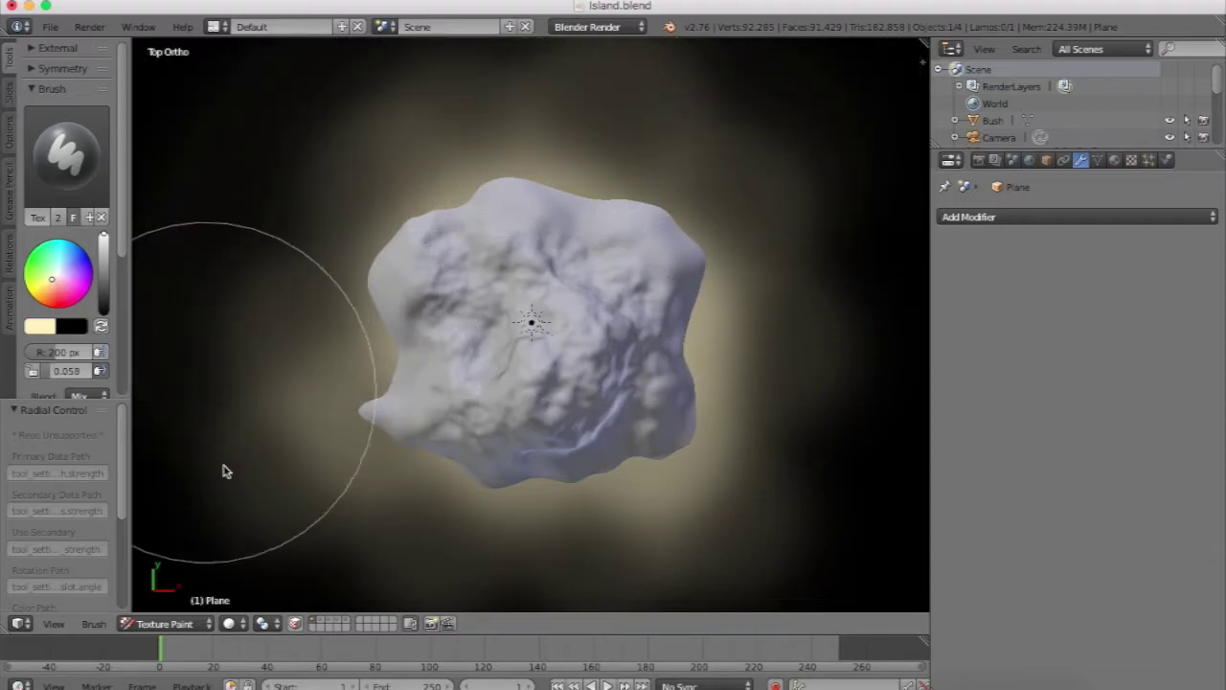
Orbit and zoom around the painted island in perspective, briefly checking the camera view.
{"action": "scroll", "coordinate": [616, 284], "scroll_direction": "down", "scroll_amount": 3}
{"action": "middle_click_drag", "start_coordinate": [616, 285], "coordinate": [617, 284]}
{"action": "scroll", "coordinate": [616, 284], "scroll_direction": "up", "scroll_amount": 4}
{"action": "scroll", "coordinate": [616, 288], "scroll_direction": "up", "scroll_amount": 5}
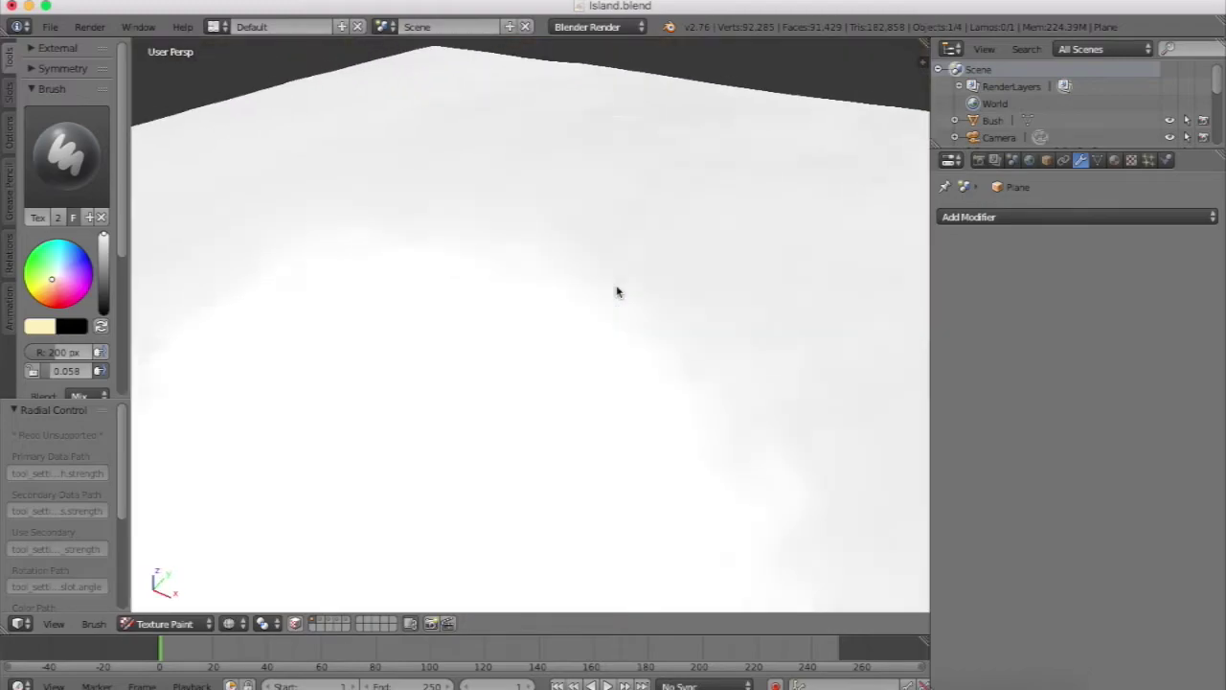
{"action": "scroll", "coordinate": [477, 438], "scroll_direction": "down", "scroll_amount": 8}
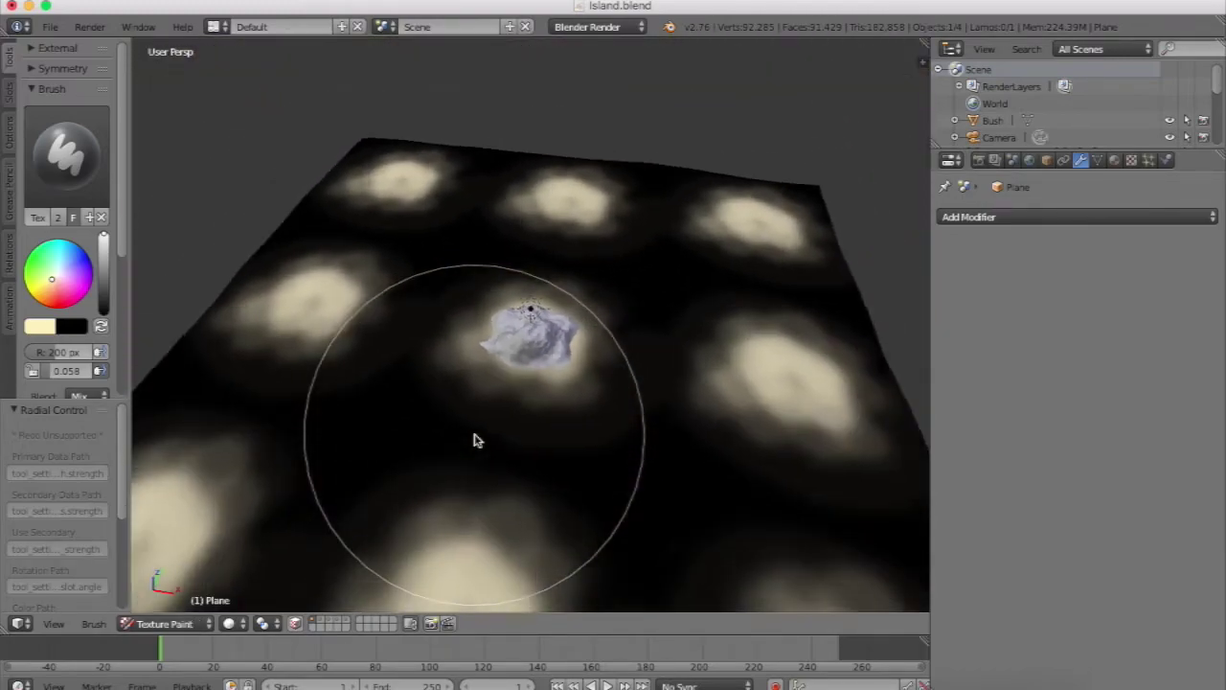
{"action": "scroll", "coordinate": [475, 434], "scroll_direction": "up", "scroll_amount": 4}
{"action": "middle_click_drag", "start_coordinate": [475, 434], "coordinate": [474, 434]}
{"action": "scroll", "coordinate": [474, 434], "scroll_direction": "up", "scroll_amount": 2}
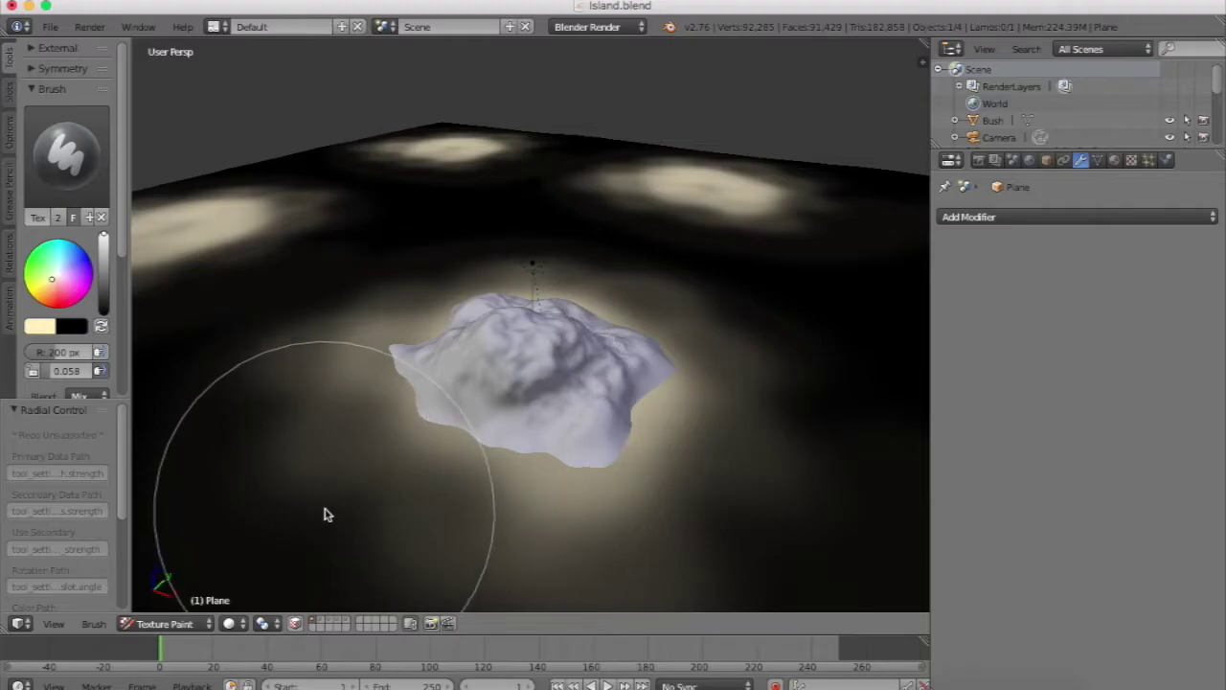
{"action": "middle_click_drag", "start_coordinate": [616, 308], "coordinate": [611, 310]}
{"action": "key", "text": "KP_0"}
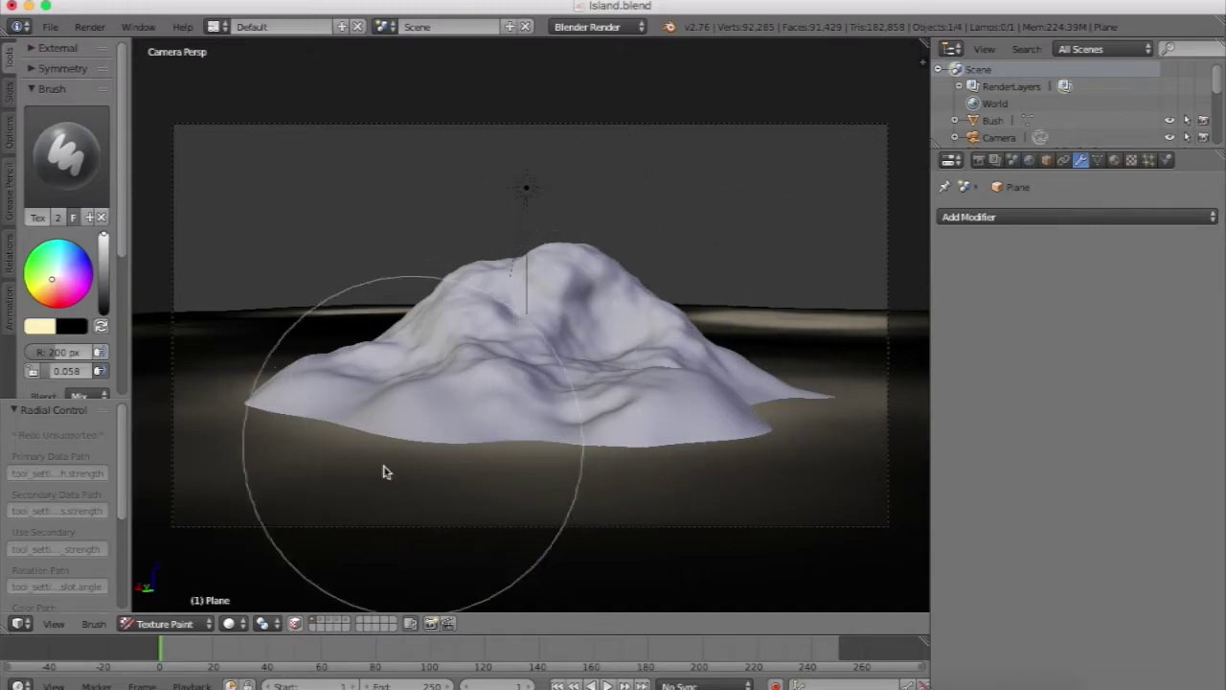
{"action": "key", "text": "KP_0"}
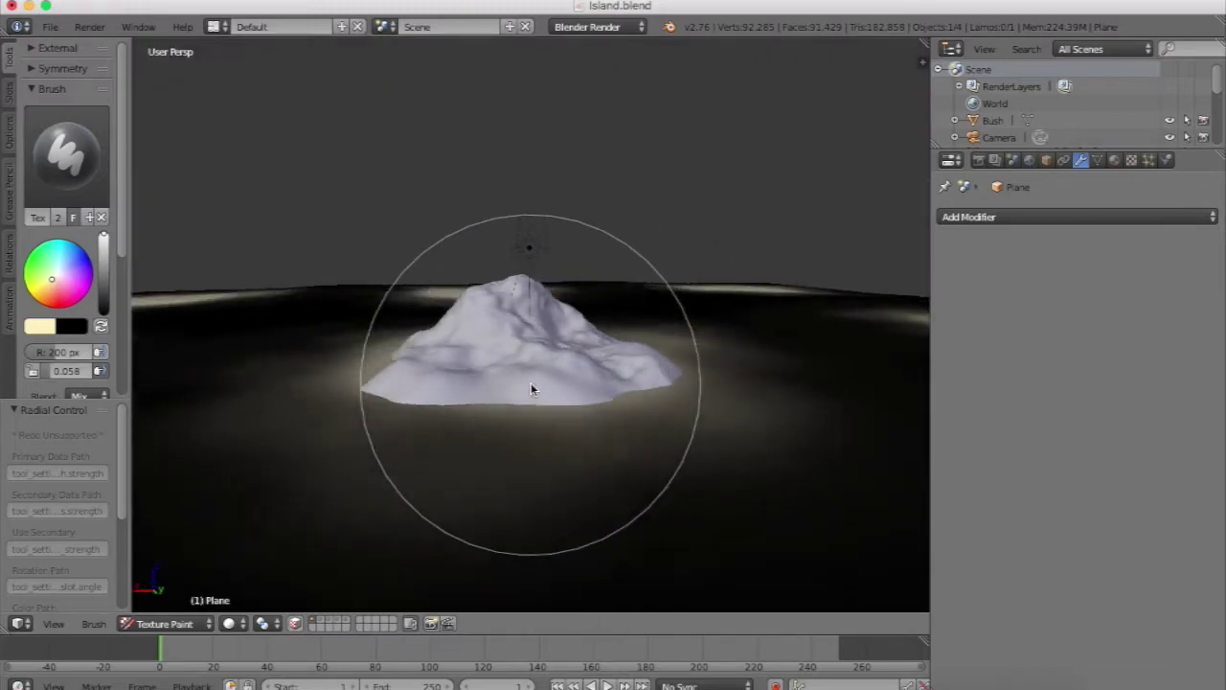
{"action": "scroll", "coordinate": [533, 399], "scroll_direction": "up", "scroll_amount": 5}
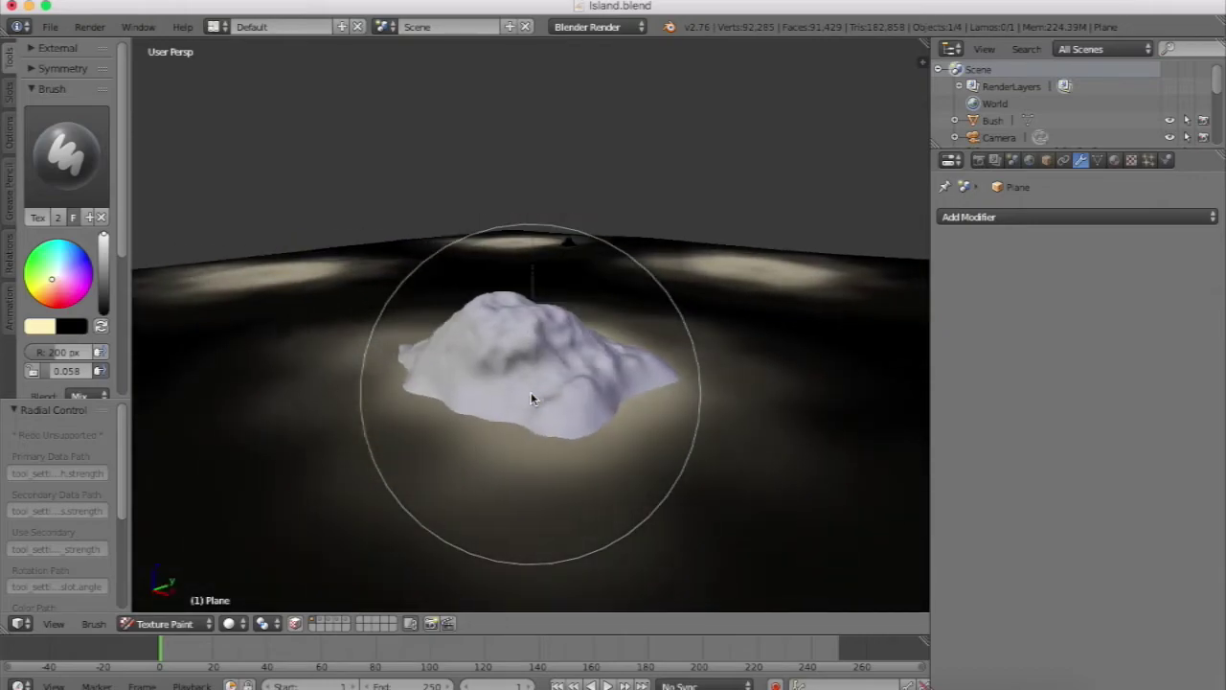
Switch back to Object Mode and align the camera to the current view.
{"action": "key", "text": "KP_0"}
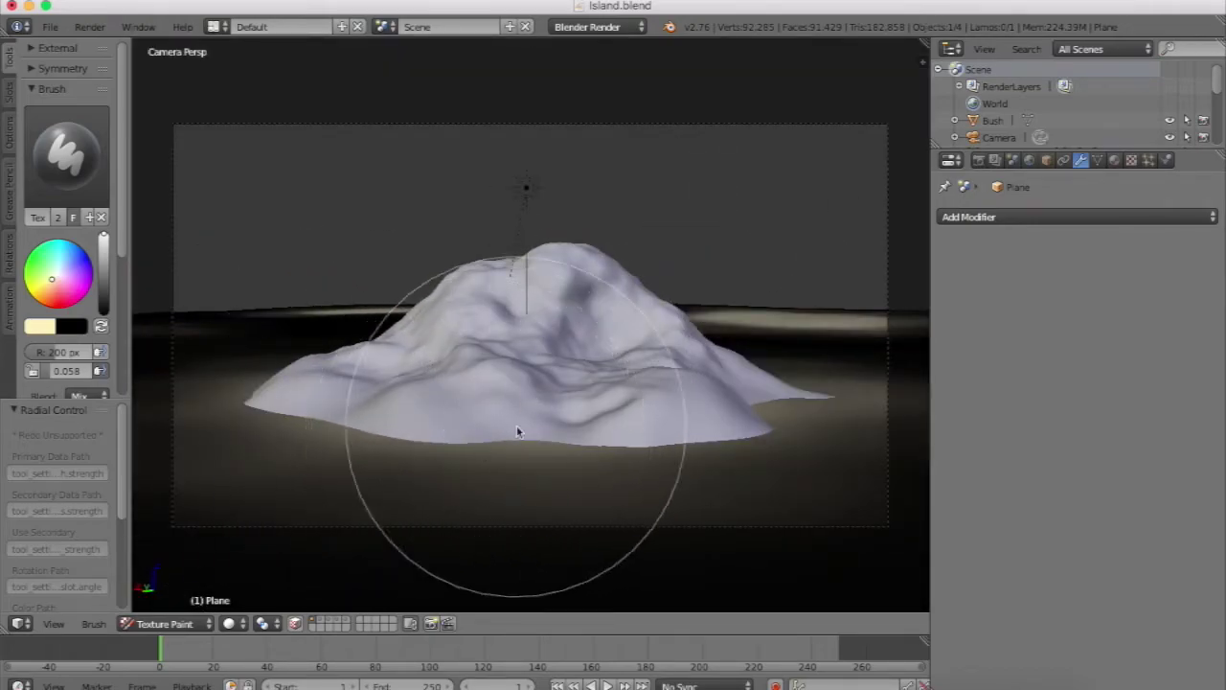
{"action": "left_click", "coordinate": [166, 625]}
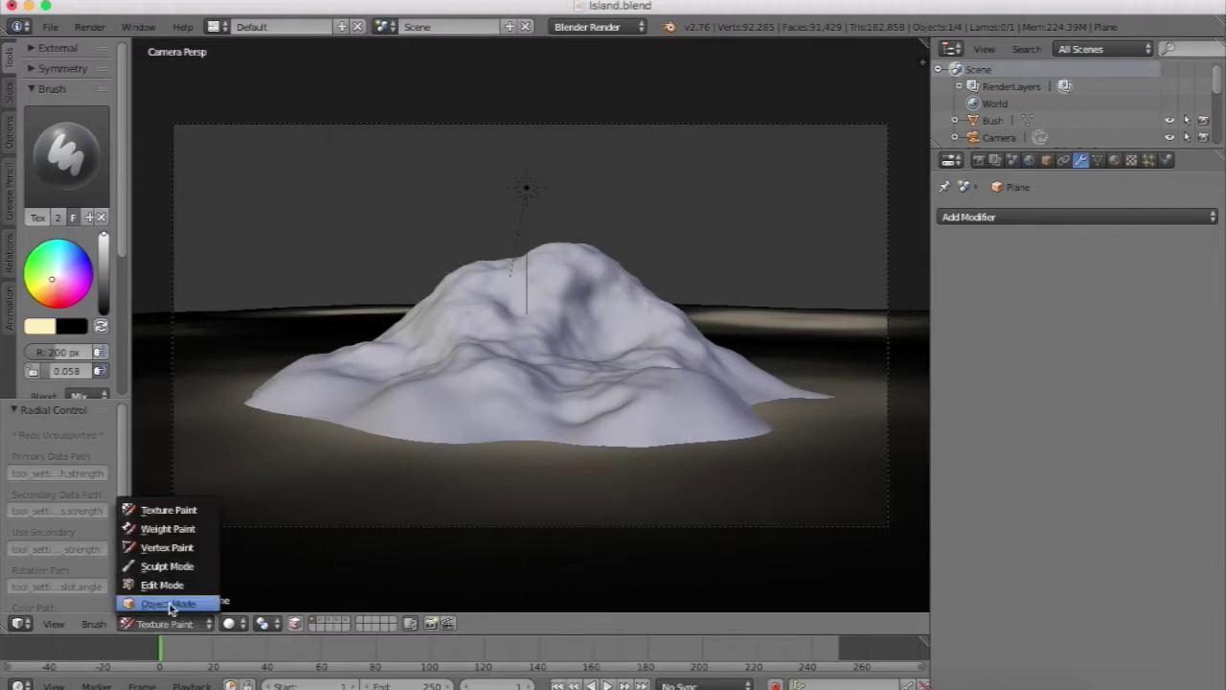
{"action": "left_click", "coordinate": [169, 605]}
{"action": "key", "text": "x"}
{"action": "key", "text": "Escape"}
{"action": "key", "text": "KP_0"}
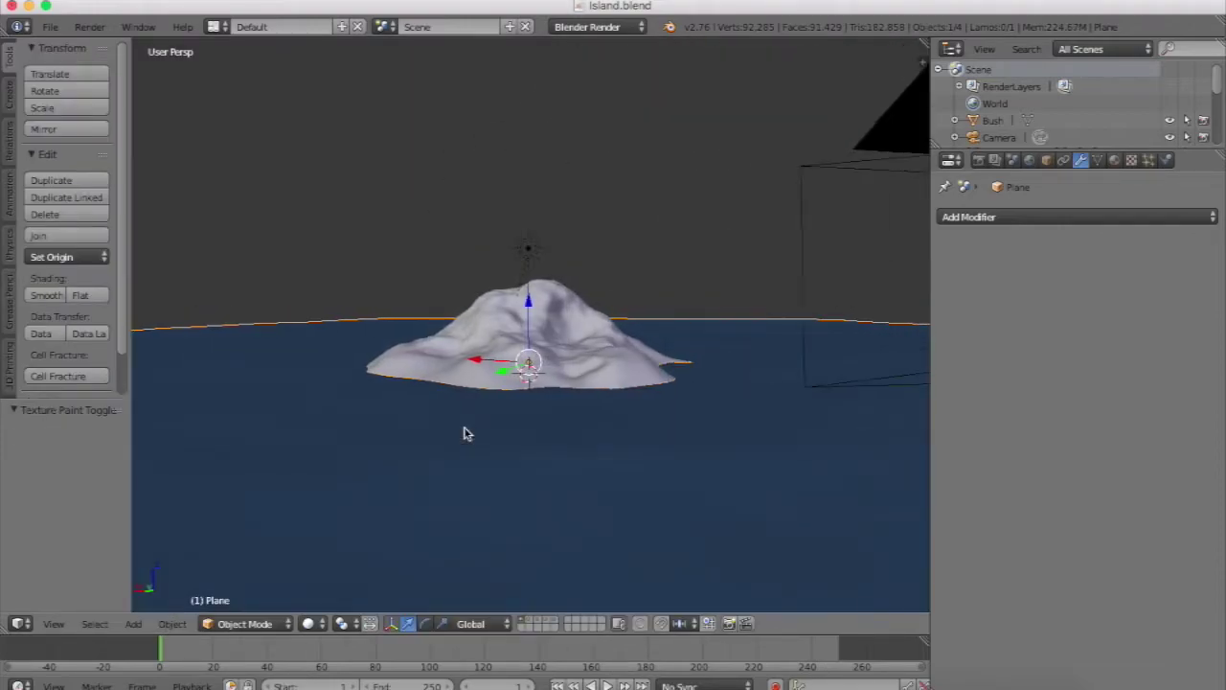
{"action": "key", "text": "ctrl+alt+KP_0"}
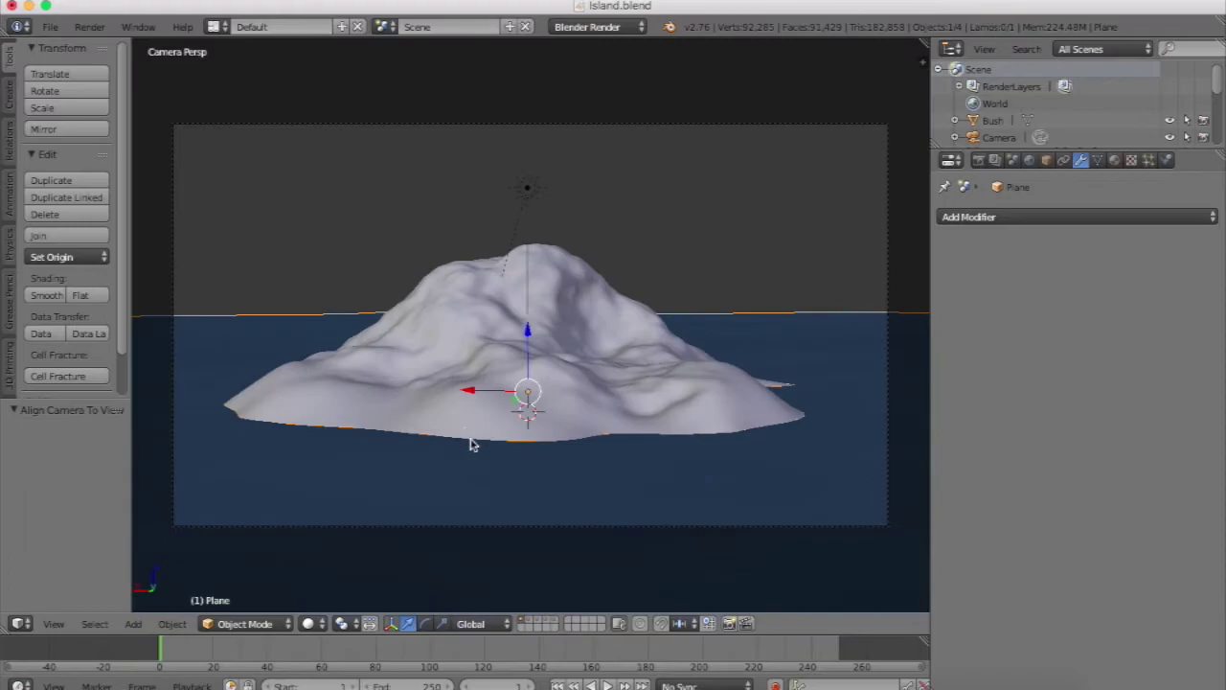
Rotate the camera 3.023° about Z and preview the scene in rendered shading.
{"action": "right_click", "coordinate": [521, 533]}
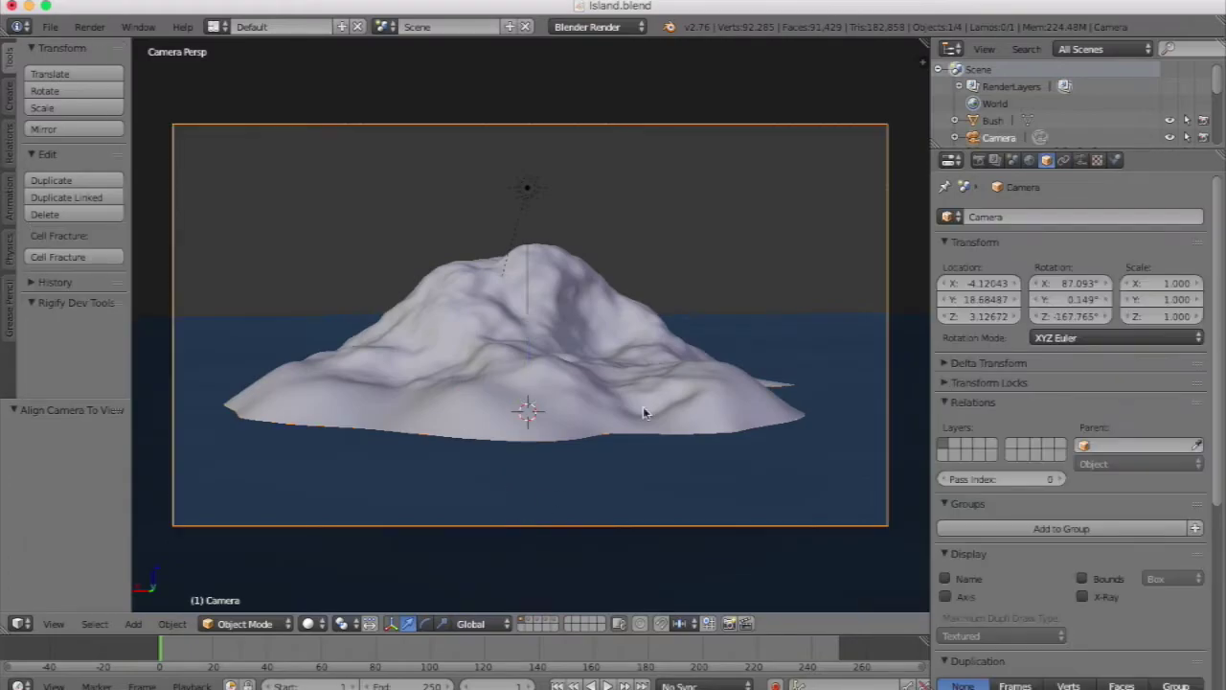
{"action": "key", "text": "r"}
{"action": "key", "text": "z"}
{"action": "left_click", "coordinate": [685, 381]}
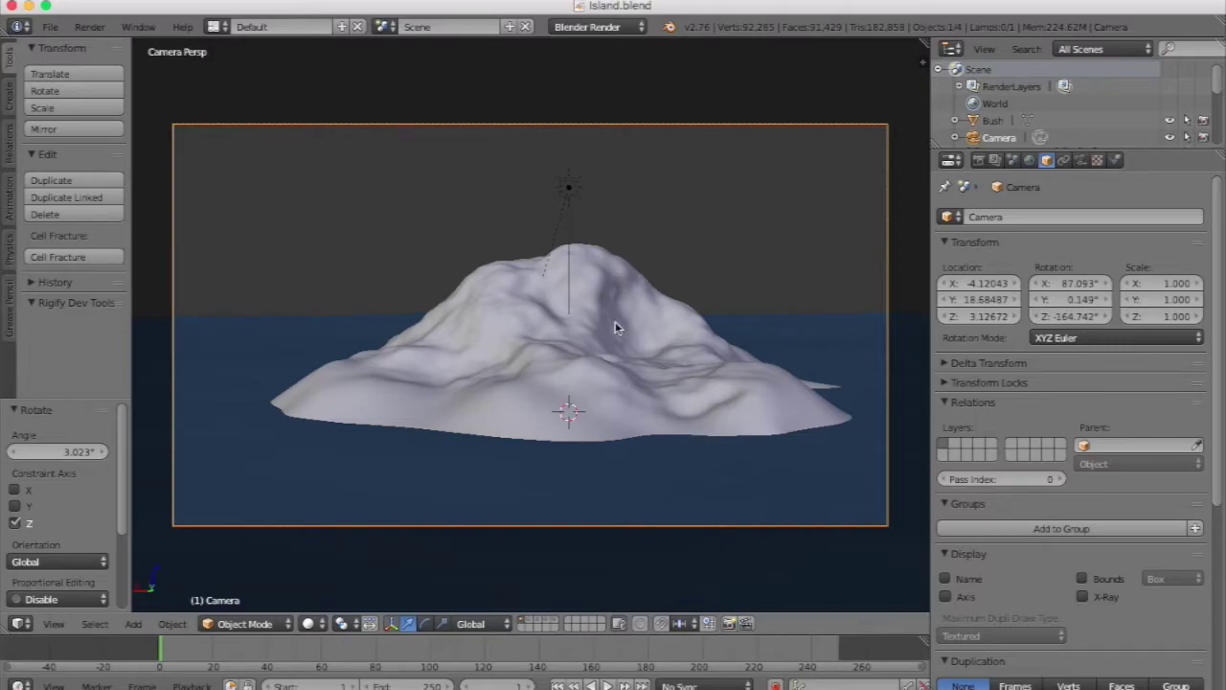
{"action": "key", "text": "shift+z"}
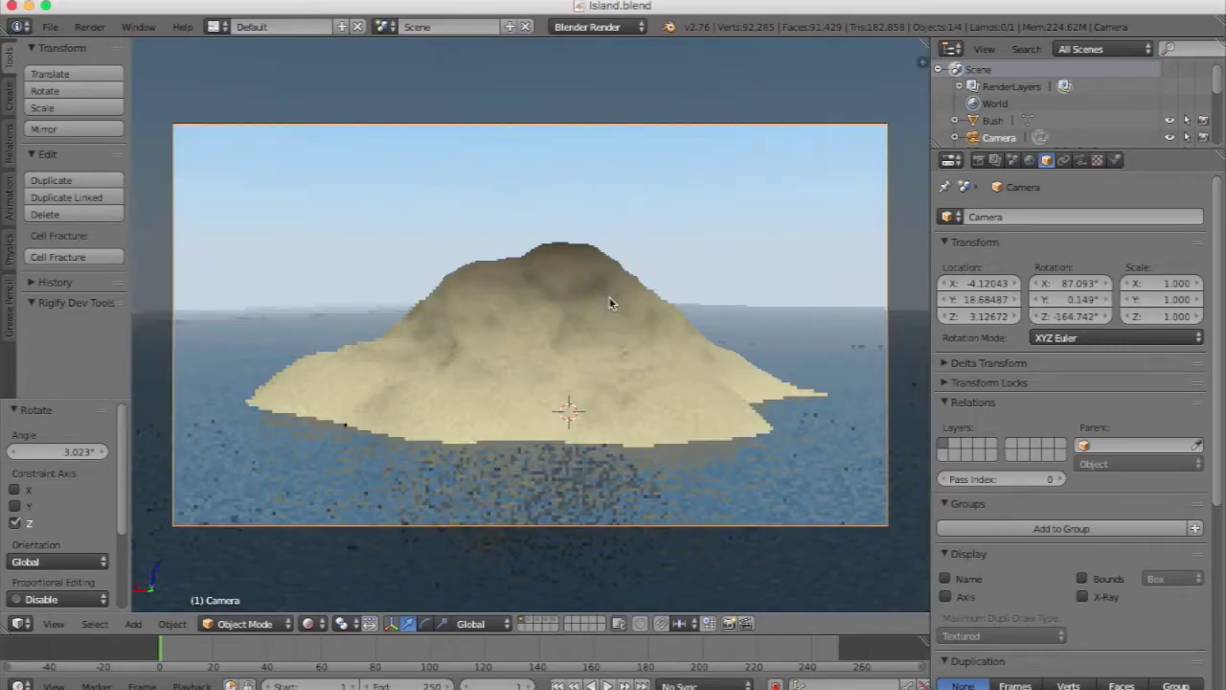
Orbit the rendered preview to show the horizon, then return to camera view in solid shading.
{"action": "key", "text": "shift+z"}
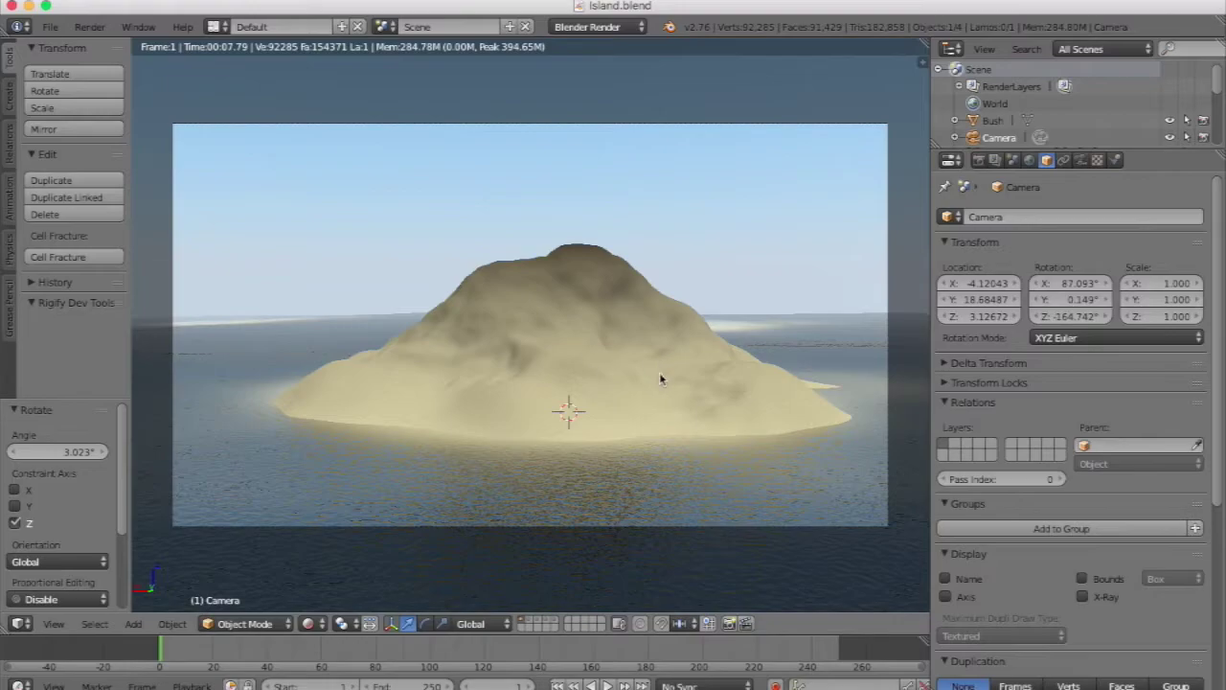
{"action": "middle_click_drag", "start_coordinate": [659, 380], "coordinate": [671, 430]}
{"action": "scroll", "coordinate": [649, 440], "scroll_direction": "up", "scroll_amount": 5}
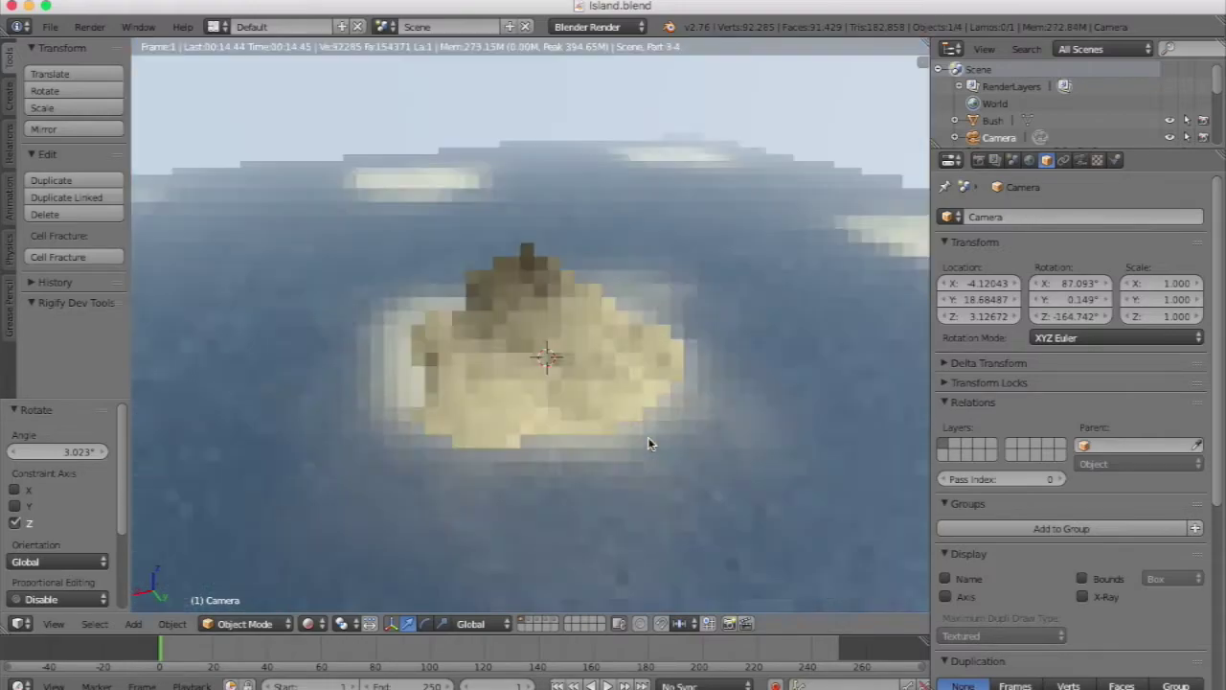
{"action": "scroll", "coordinate": [649, 443], "scroll_direction": "up", "scroll_amount": 3}
{"action": "scroll", "coordinate": [648, 438], "scroll_direction": "down", "scroll_amount": 3}
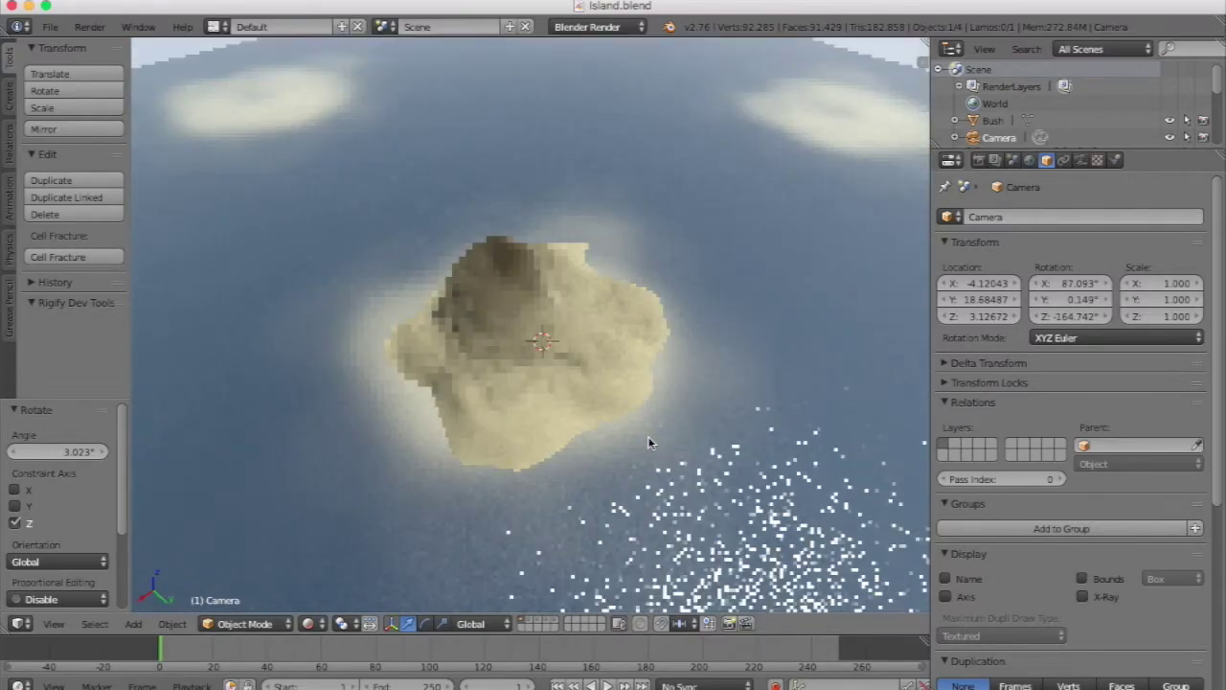
{"action": "scroll", "coordinate": [648, 442], "scroll_direction": "up", "scroll_amount": 1}
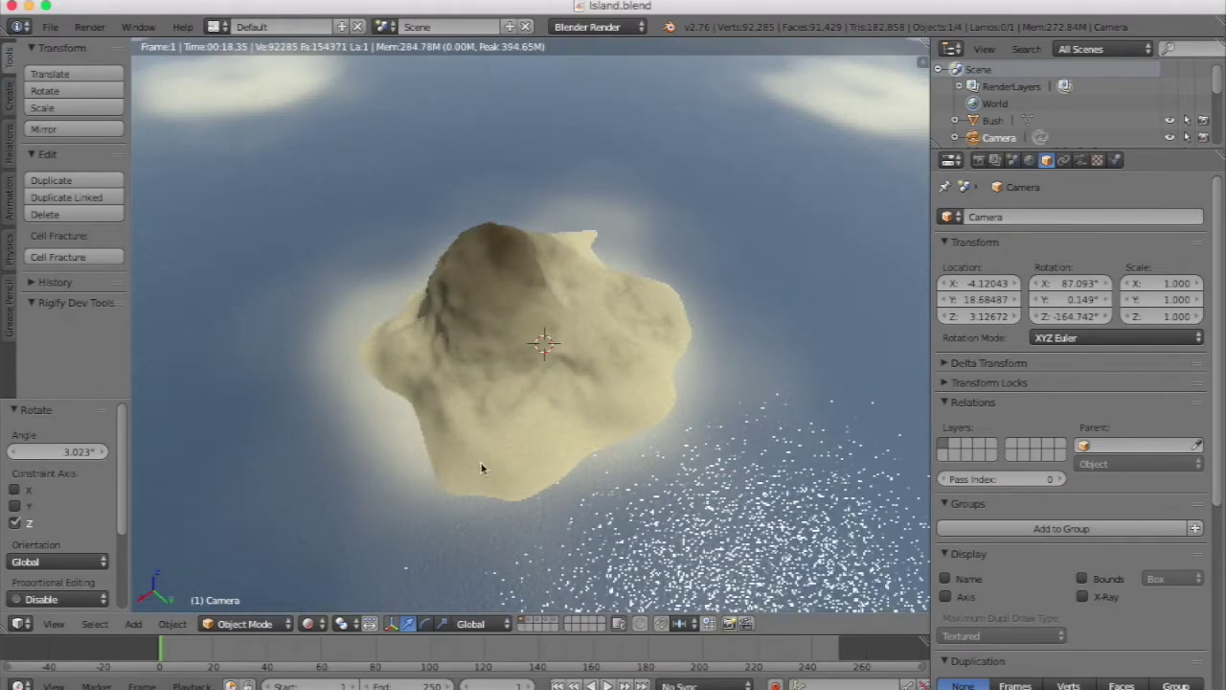
{"action": "middle_click_drag", "start_coordinate": [482, 468], "coordinate": [478, 428]}
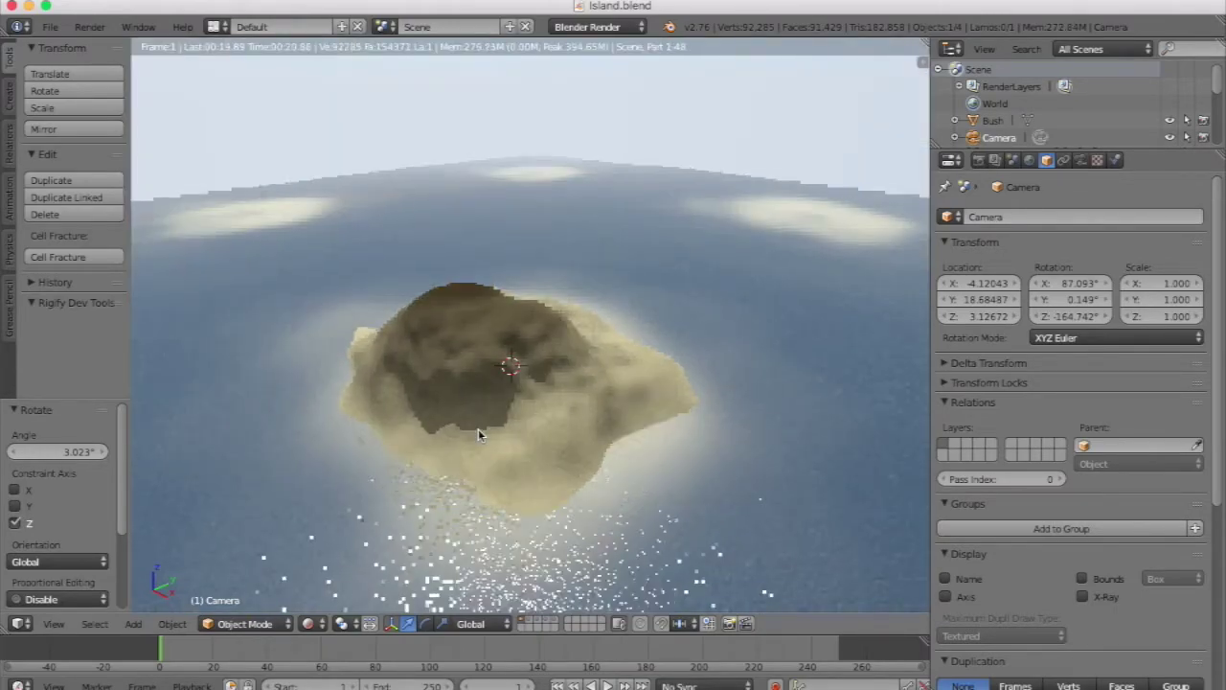
{"action": "key", "text": "KP_0"}
{"action": "key", "text": "shift+z"}
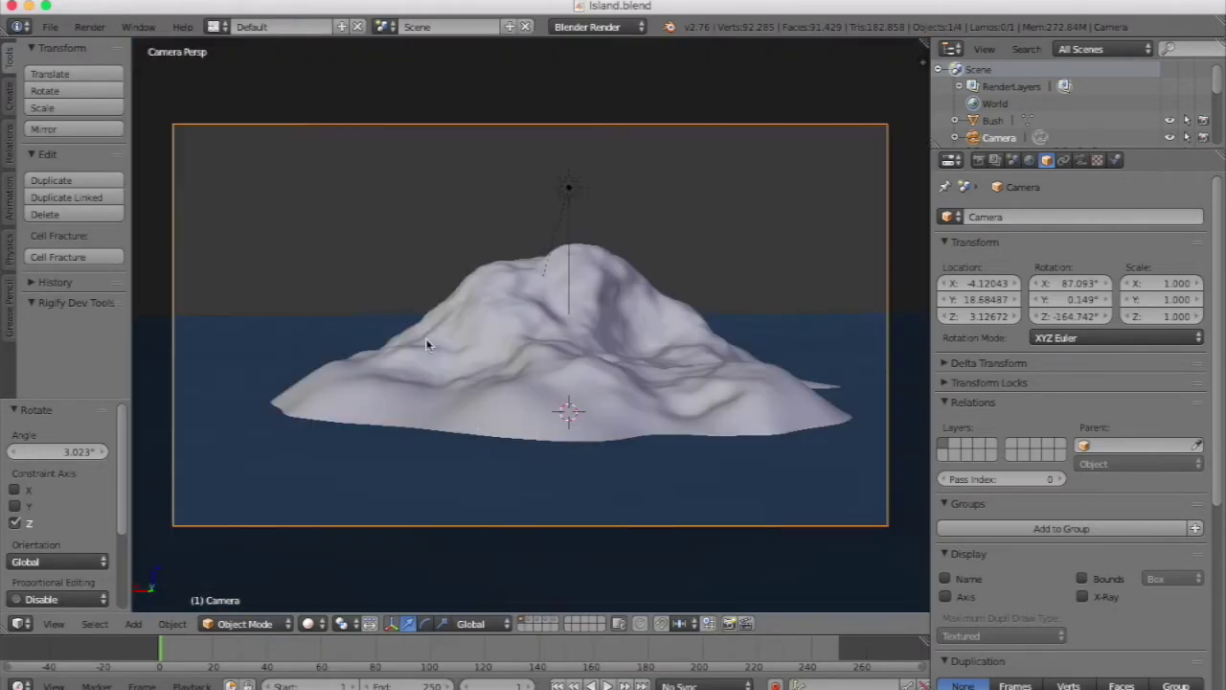
Render the camera image (41.48 s), then set the editor back to the 3D View.
{"action": "left_click", "coordinate": [78, 31]}
{"action": "left_click", "coordinate": [100, 49]}
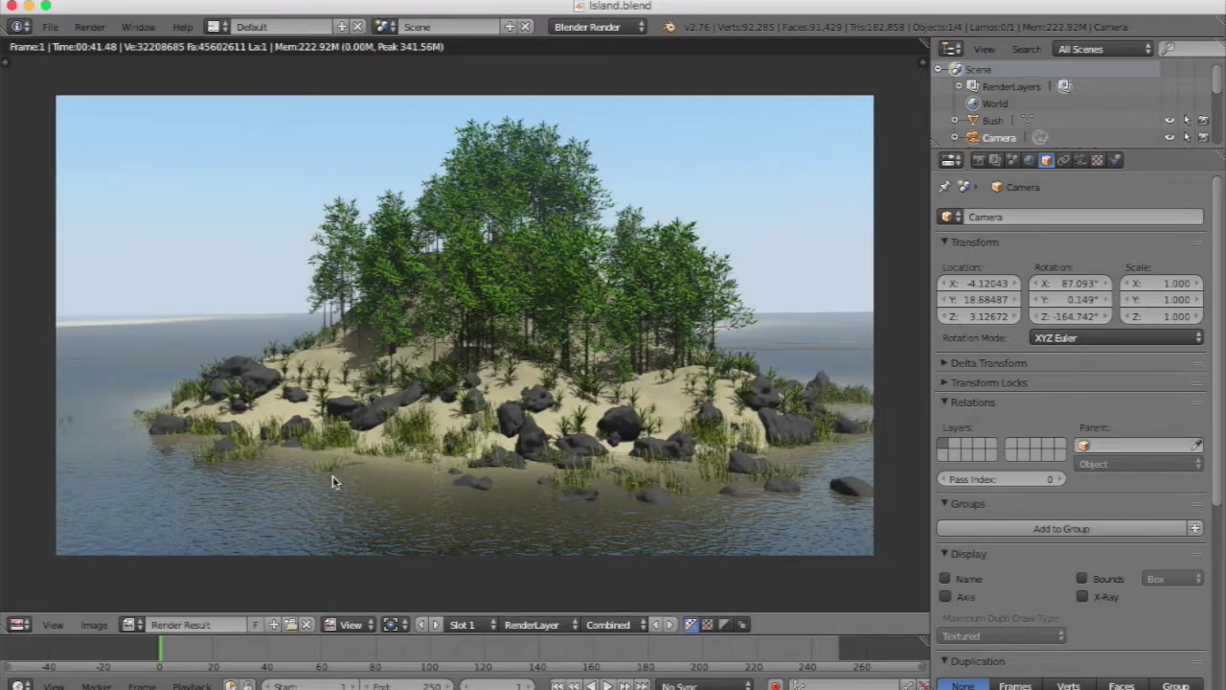
{"action": "left_click", "coordinate": [21, 624]}
{"action": "left_click", "coordinate": [54, 606]}
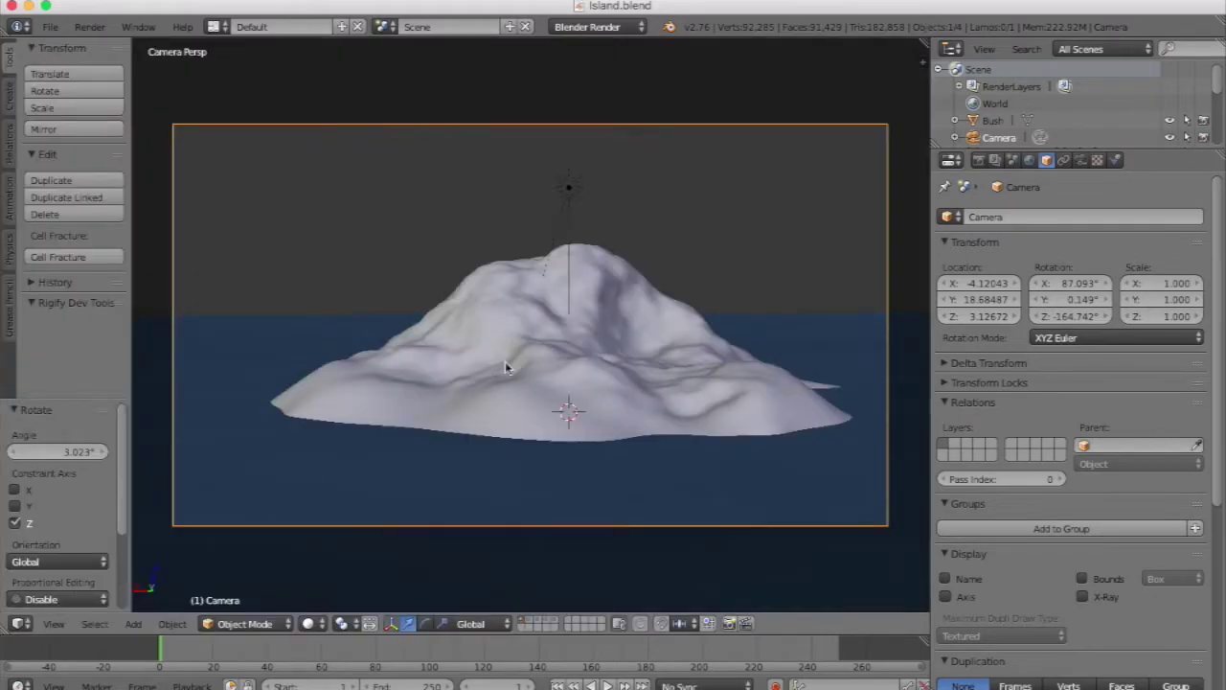
Show the camera lens settings and walk the camera backward away from the island.
{"action": "left_click", "coordinate": [1064, 160]}
{"action": "left_click", "coordinate": [1081, 160]}
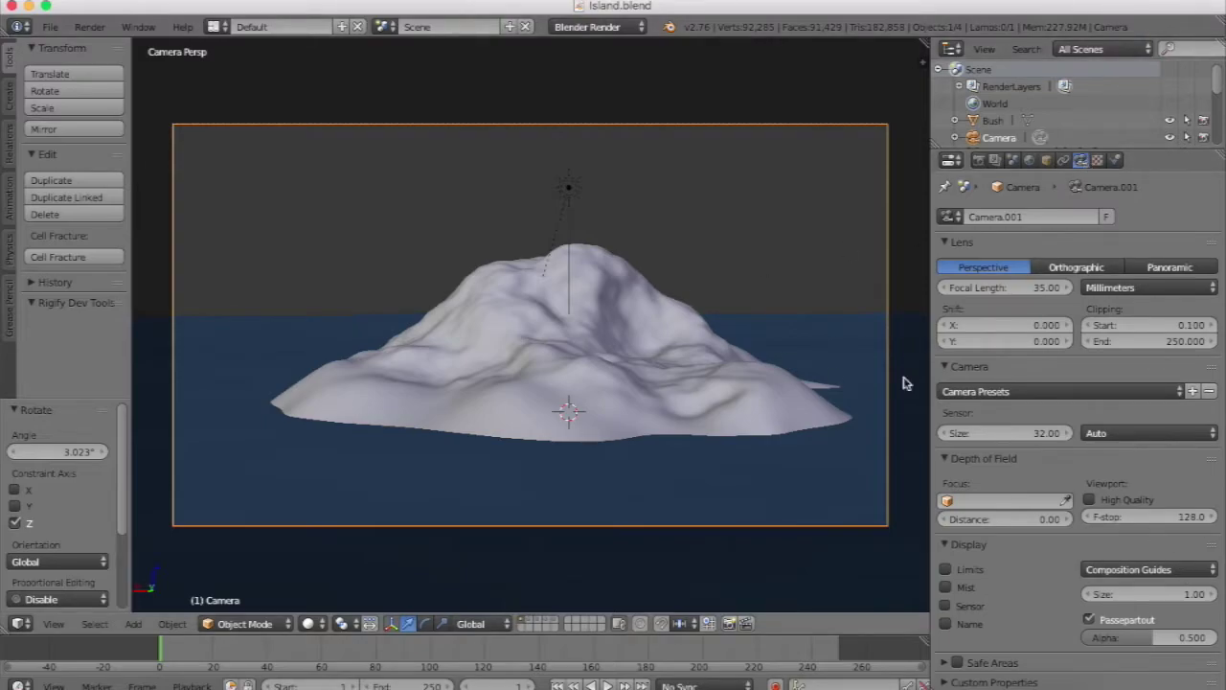
{"action": "key", "text": "shift+f"}
{"action": "key", "text": "s"}
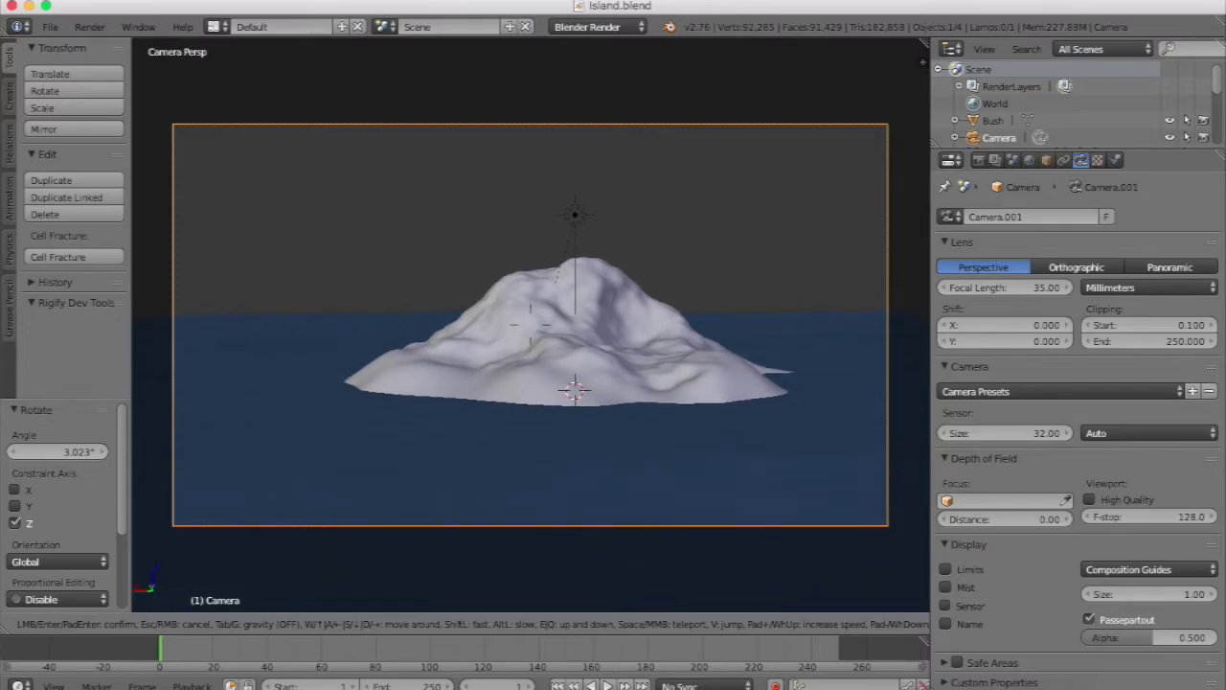
{"action": "left_click", "coordinate": [533, 331]}
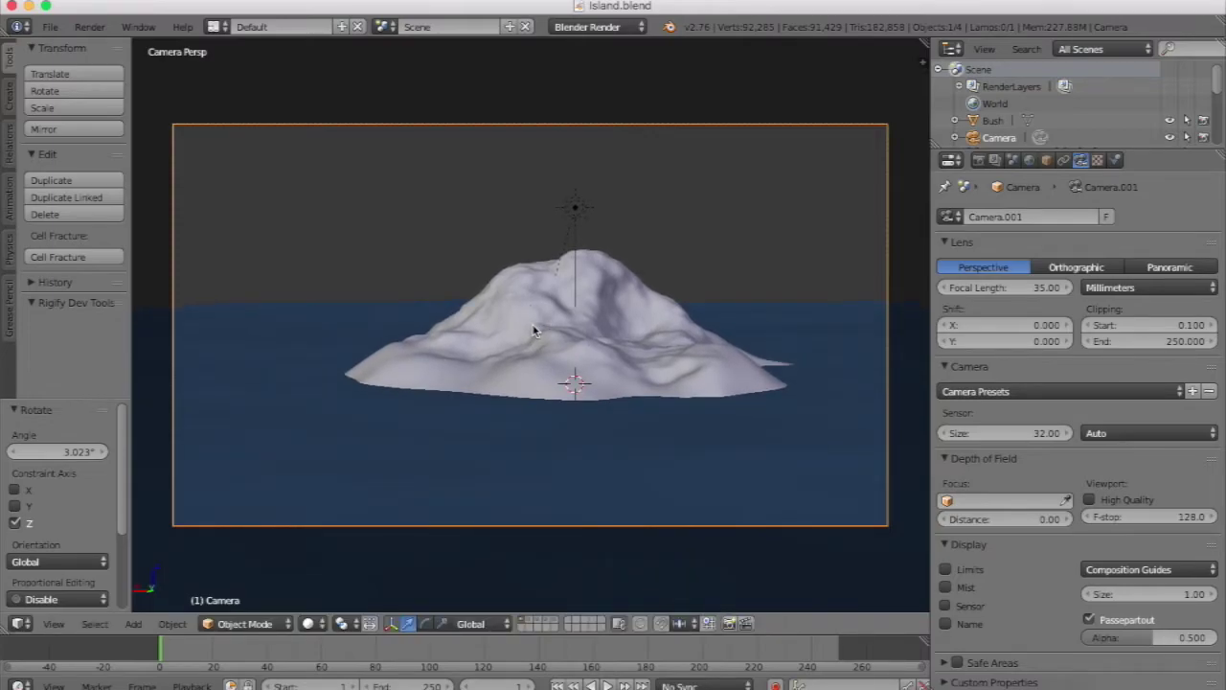
Tilt the camera slightly with a free rotation, then select the Ground Plain object.
{"action": "key", "text": "r"}
{"action": "key", "text": "r"}
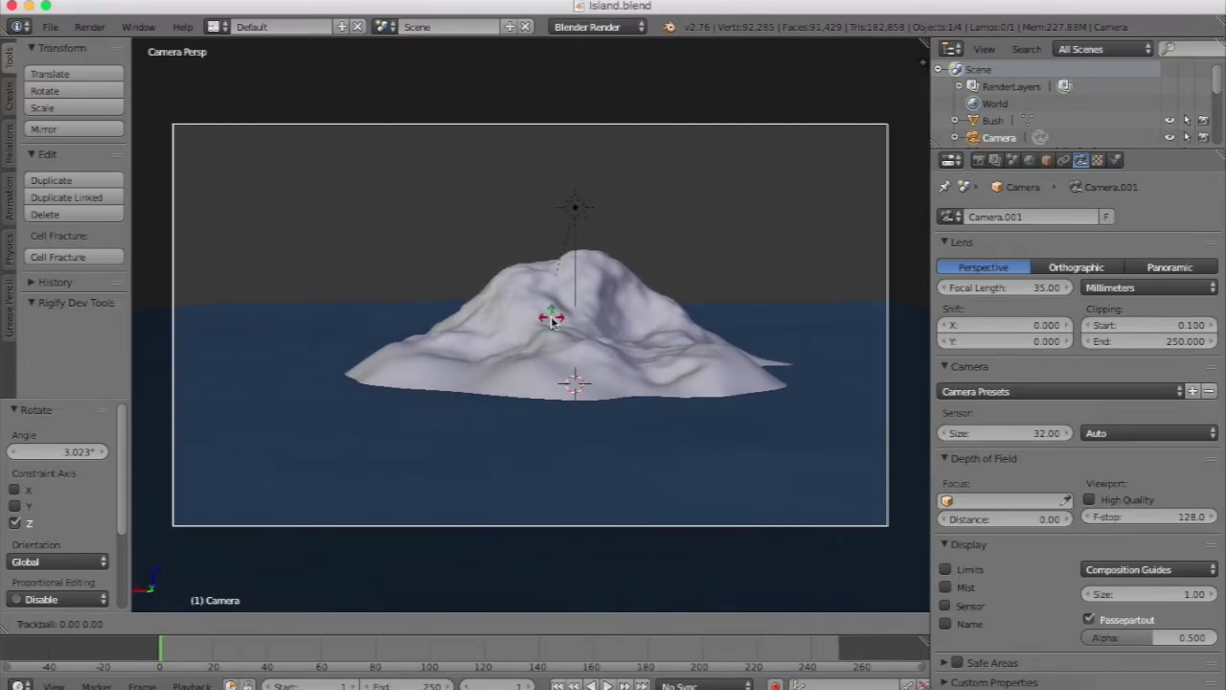
{"action": "left_click", "coordinate": [551, 321]}
{"action": "right_click", "coordinate": [551, 319]}
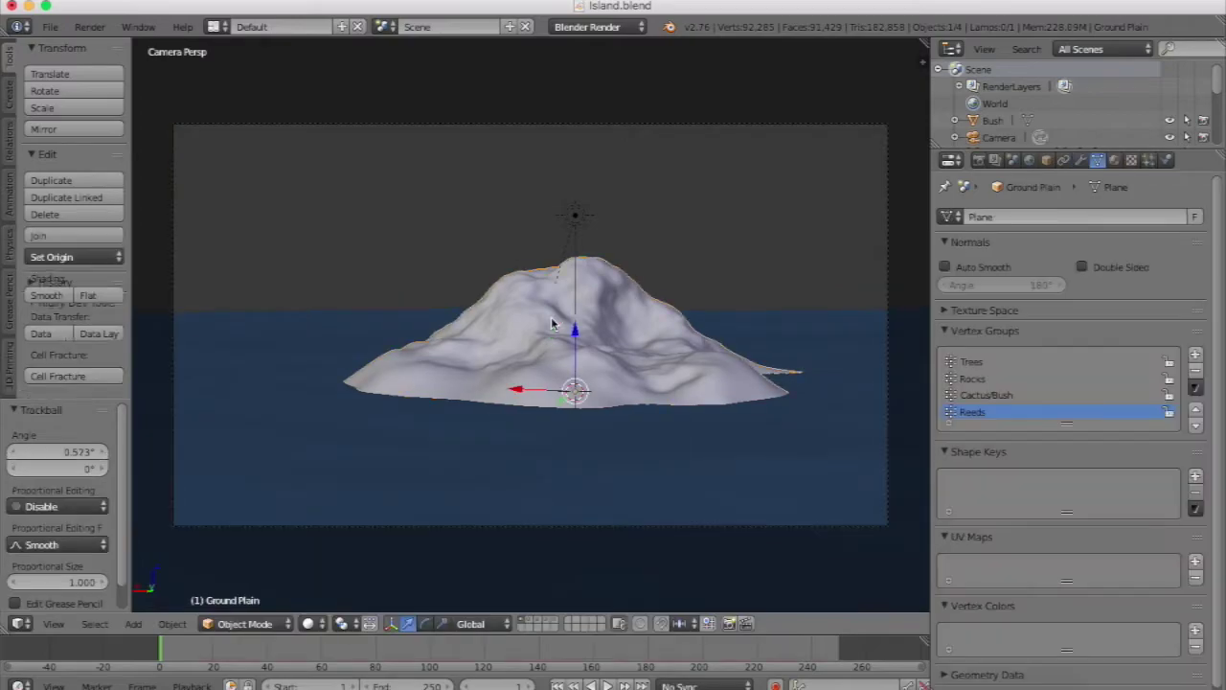
Set the Ground Plain's Trees particle emission number to 200, then deselect everything.
{"action": "left_click", "coordinate": [1149, 160]}
{"action": "left_click", "coordinate": [1023, 224]}
{"action": "scroll", "coordinate": [1093, 374], "scroll_direction": "down", "scroll_amount": 5}
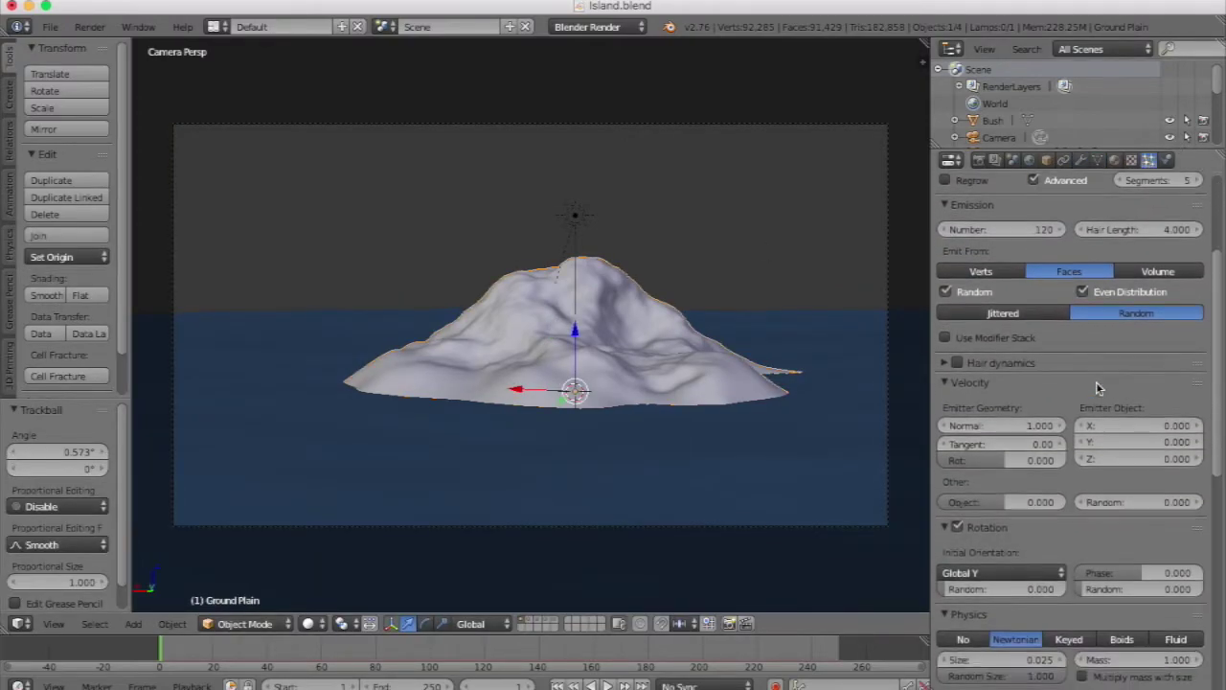
{"action": "left_click", "coordinate": [1016, 260]}
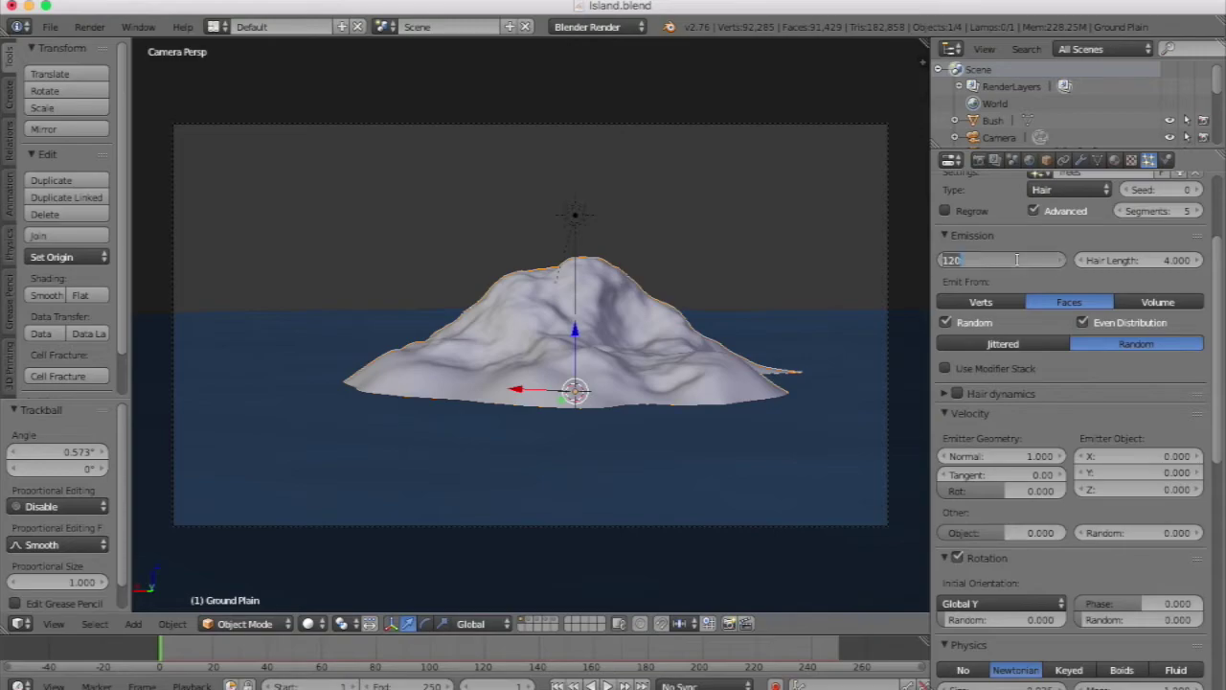
{"action": "type", "text": "200"}
{"action": "key", "text": "Return"}
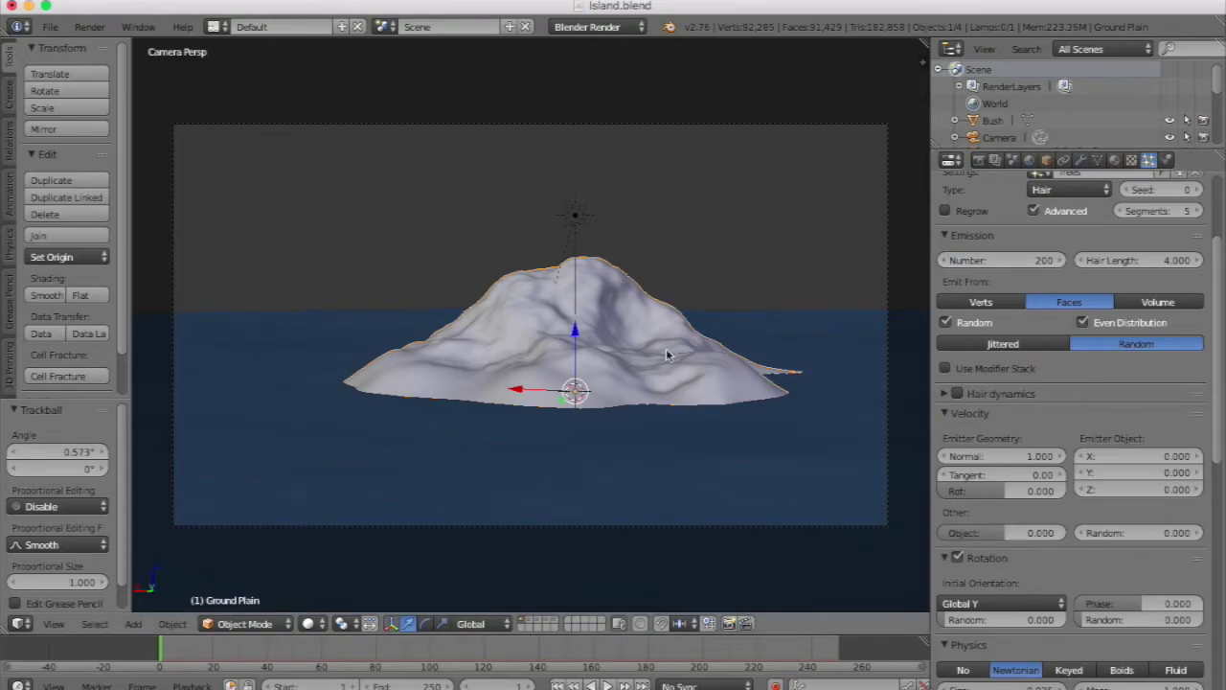
{"action": "key", "text": "a"}
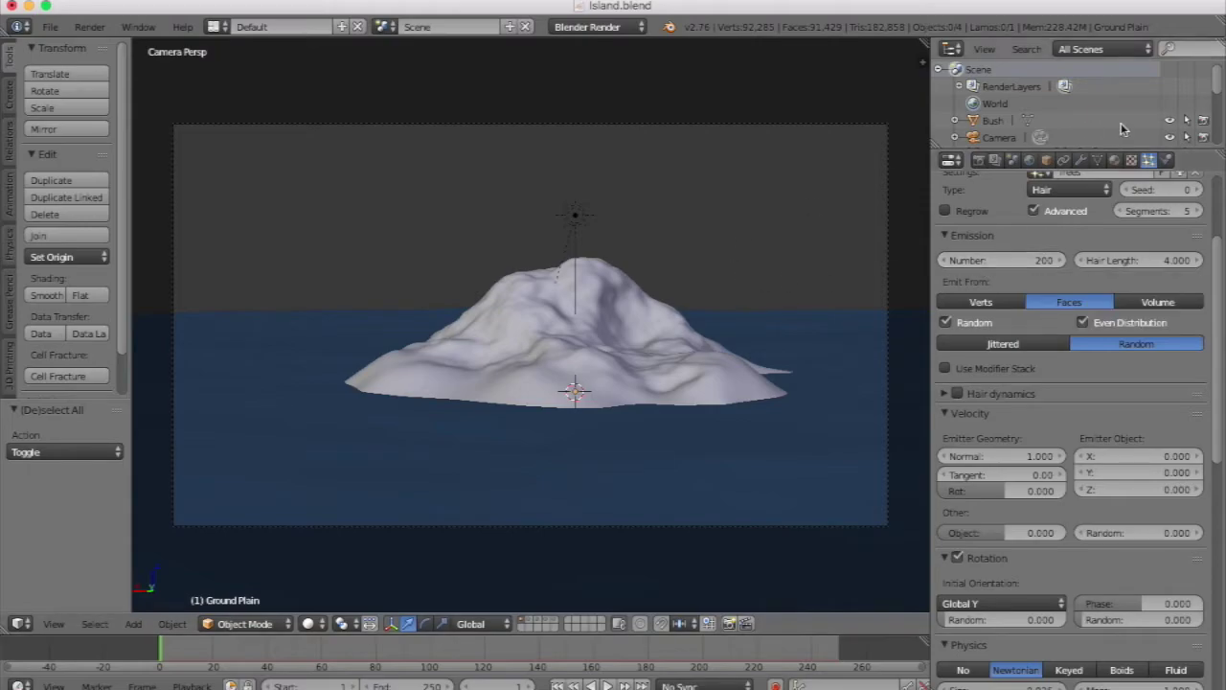
Tick Atmosphere in the Sun lamp's Sky & Atmosphere panel, then deselect the lamp.
{"action": "right_click", "coordinate": [575, 213]}
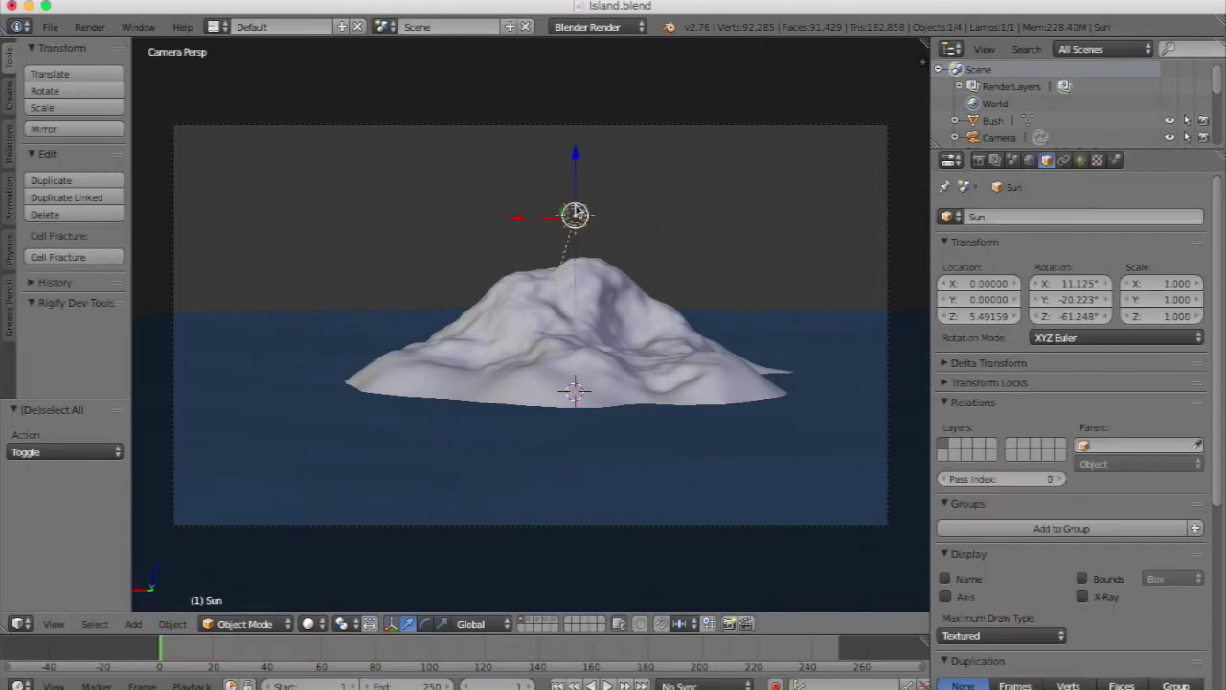
{"action": "left_click", "coordinate": [1079, 162]}
{"action": "scroll", "coordinate": [979, 564], "scroll_direction": "down", "scroll_amount": 7}
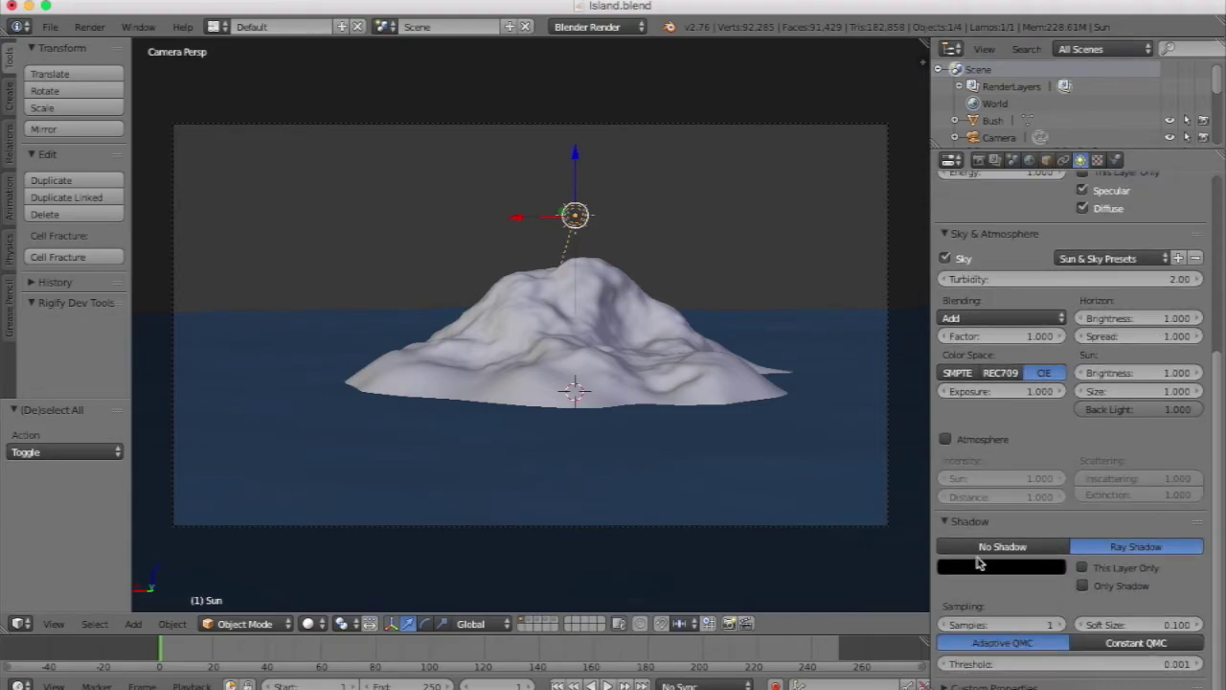
{"action": "left_click", "coordinate": [967, 441]}
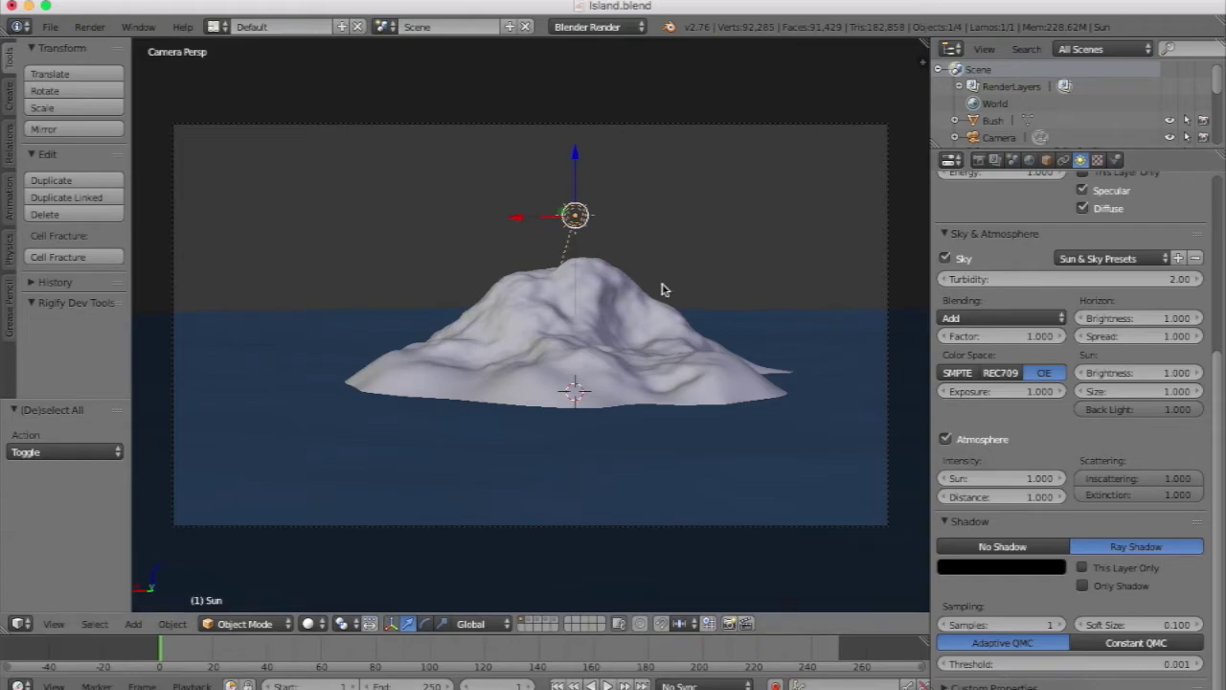
{"action": "key", "text": "a"}
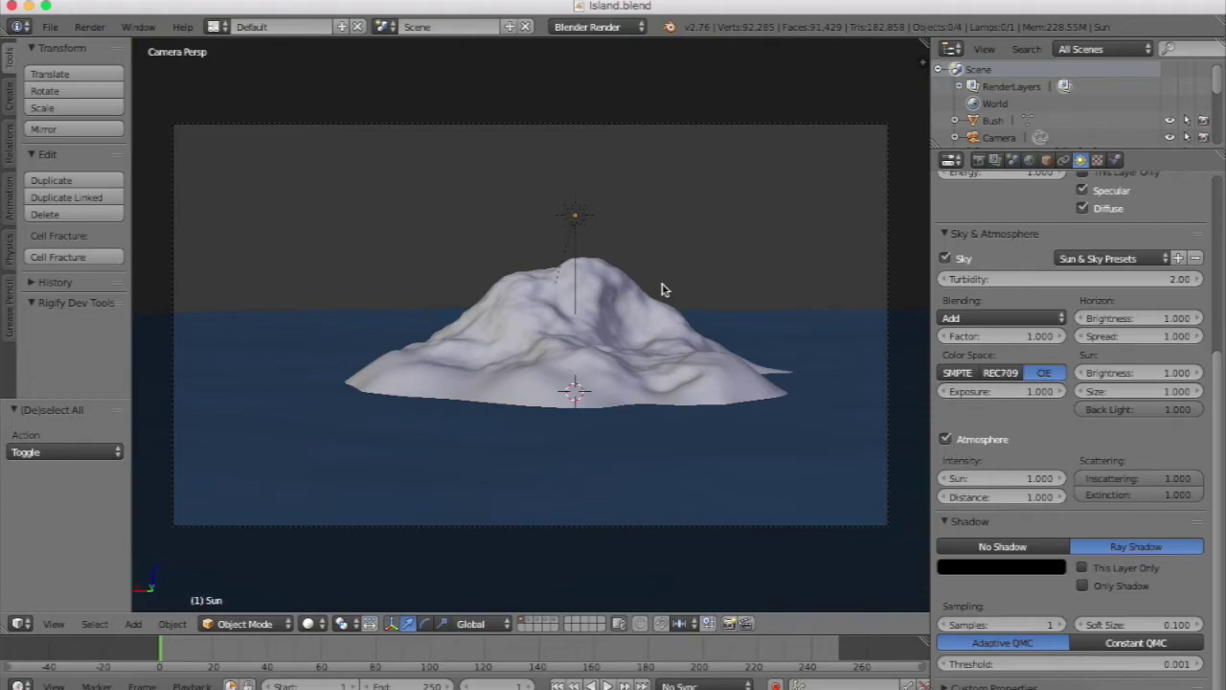
Render the island image from the Render menu with atmosphere on.
{"action": "left_click", "coordinate": [89, 29]}
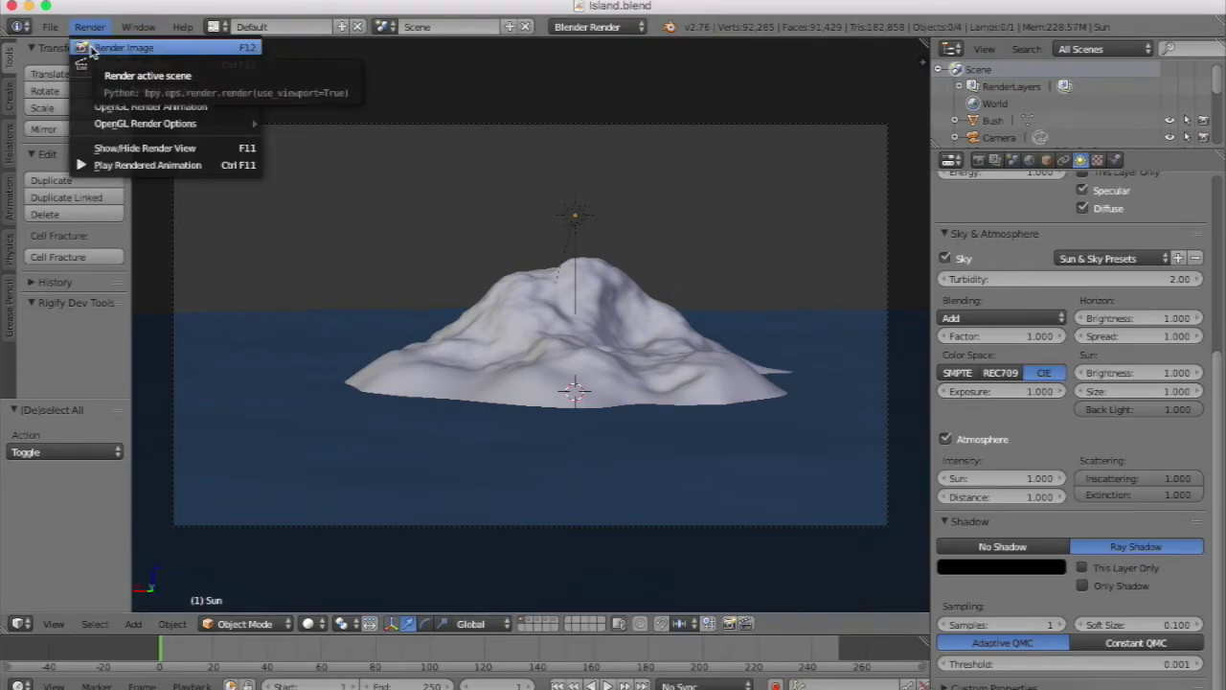
{"action": "left_click", "coordinate": [92, 49]}
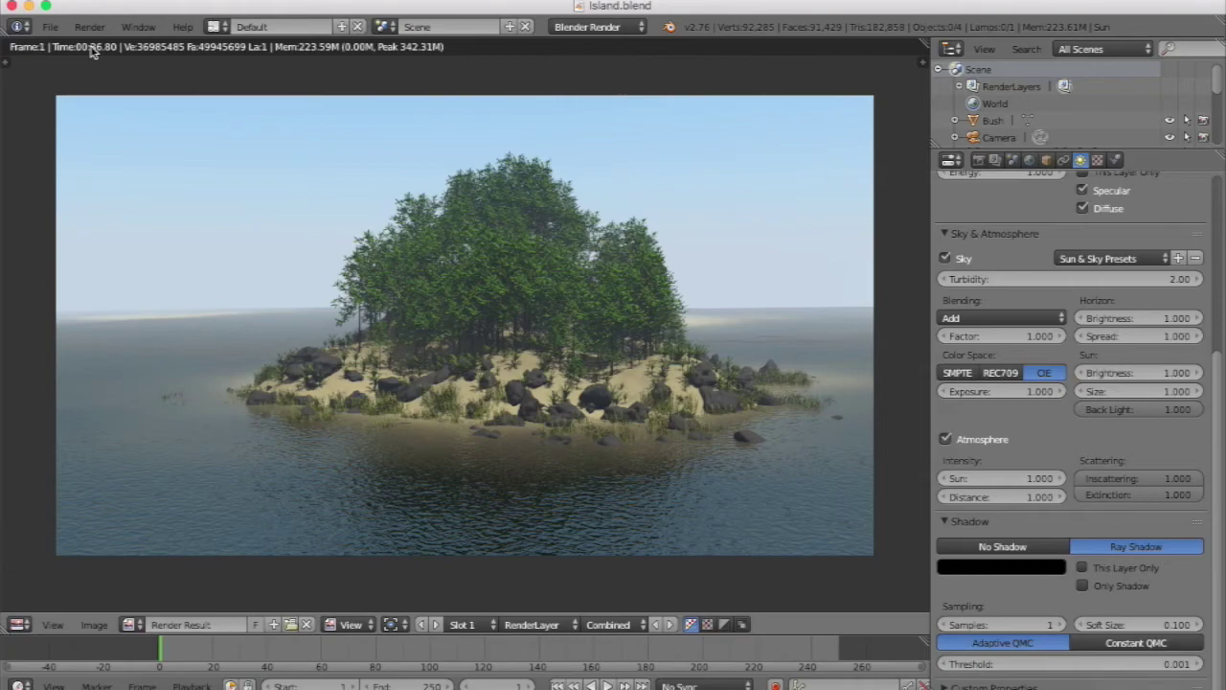
Untick the Sun lamp's Atmosphere and render the island image again.
{"action": "left_click", "coordinate": [946, 439]}
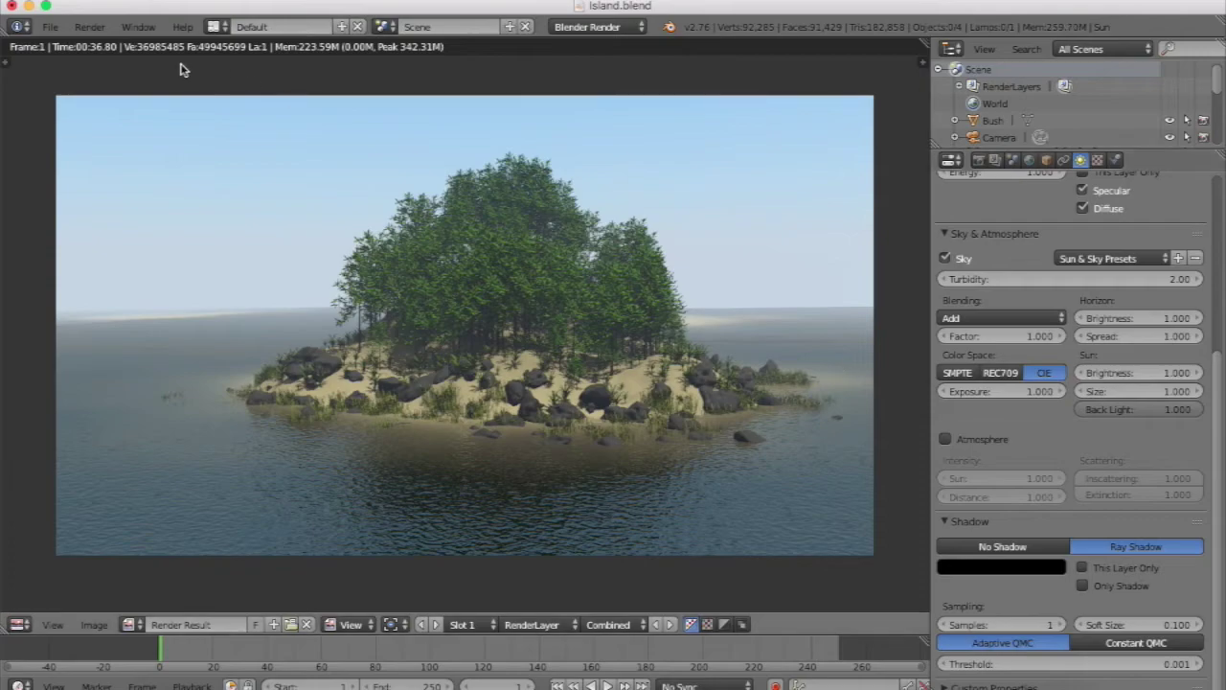
{"action": "left_click", "coordinate": [84, 23]}
{"action": "left_click", "coordinate": [100, 44]}
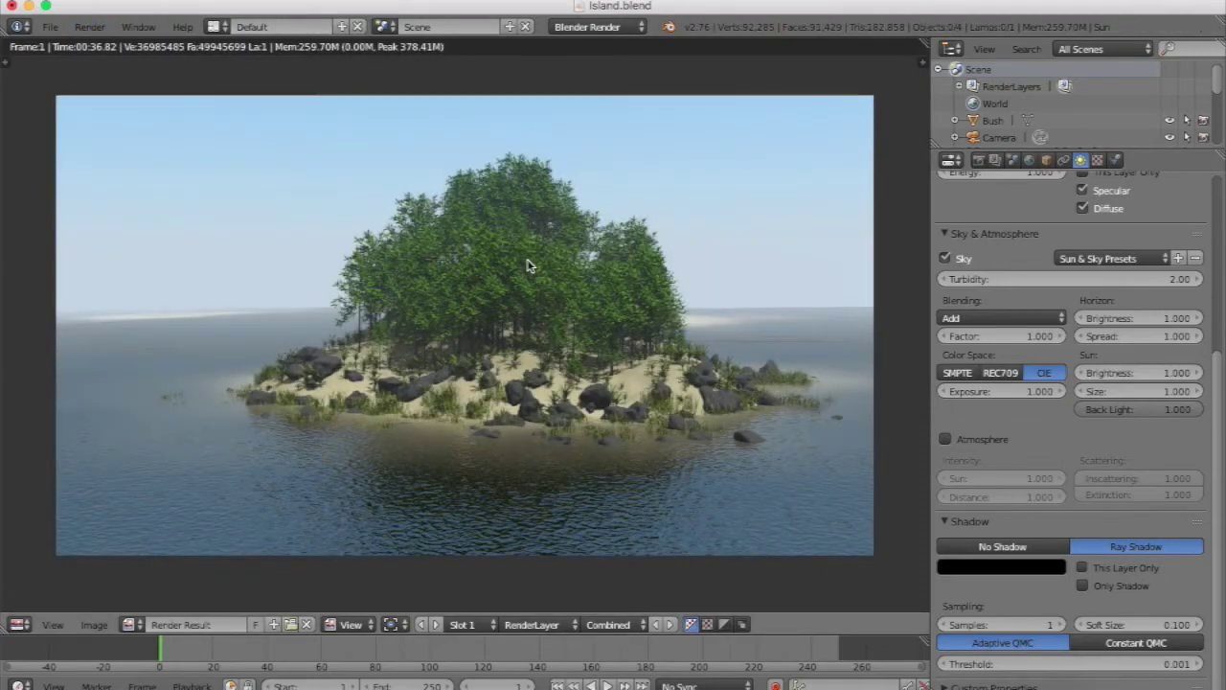